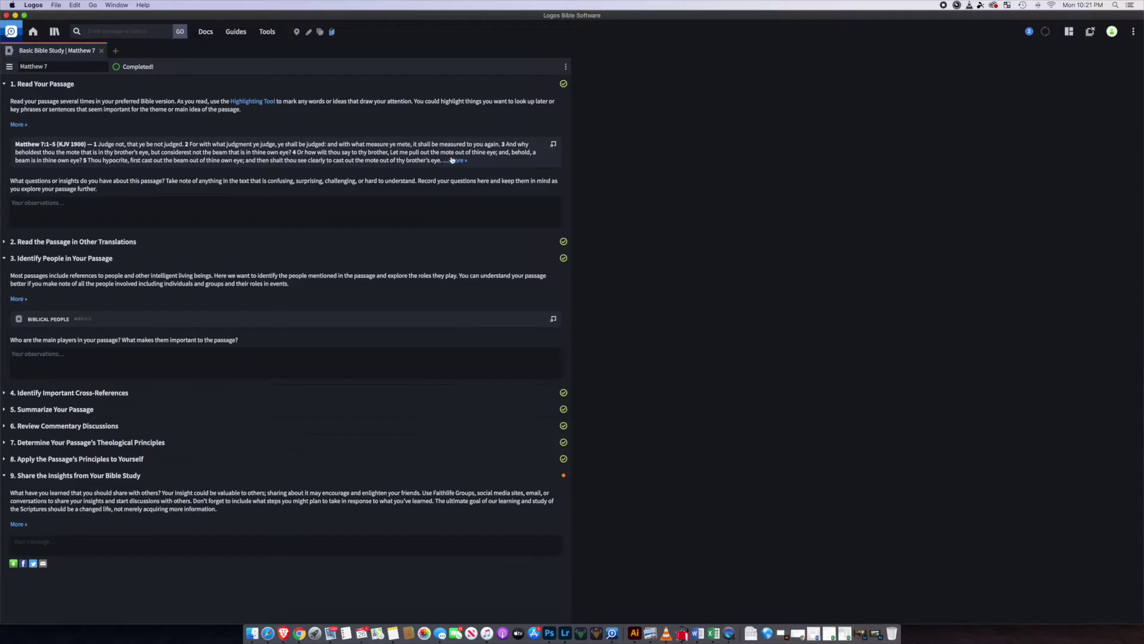
Step: Open Matthew 7 in the King James Version and read through it and the neighbouring chapters
left_click(913, 319)
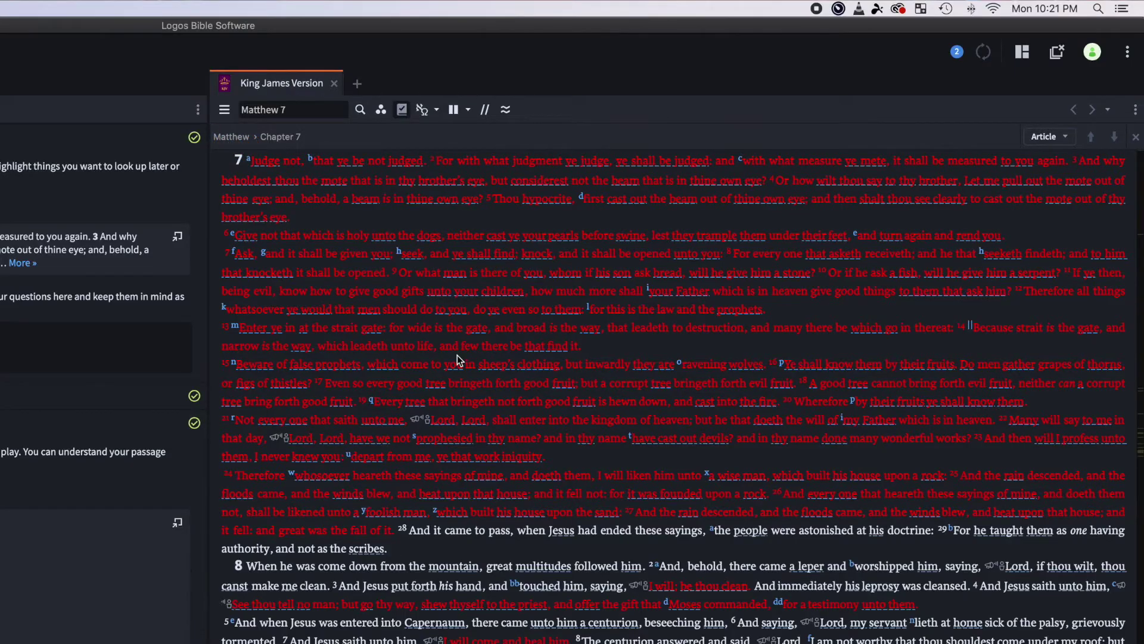
scroll(456, 355, "down", 3)
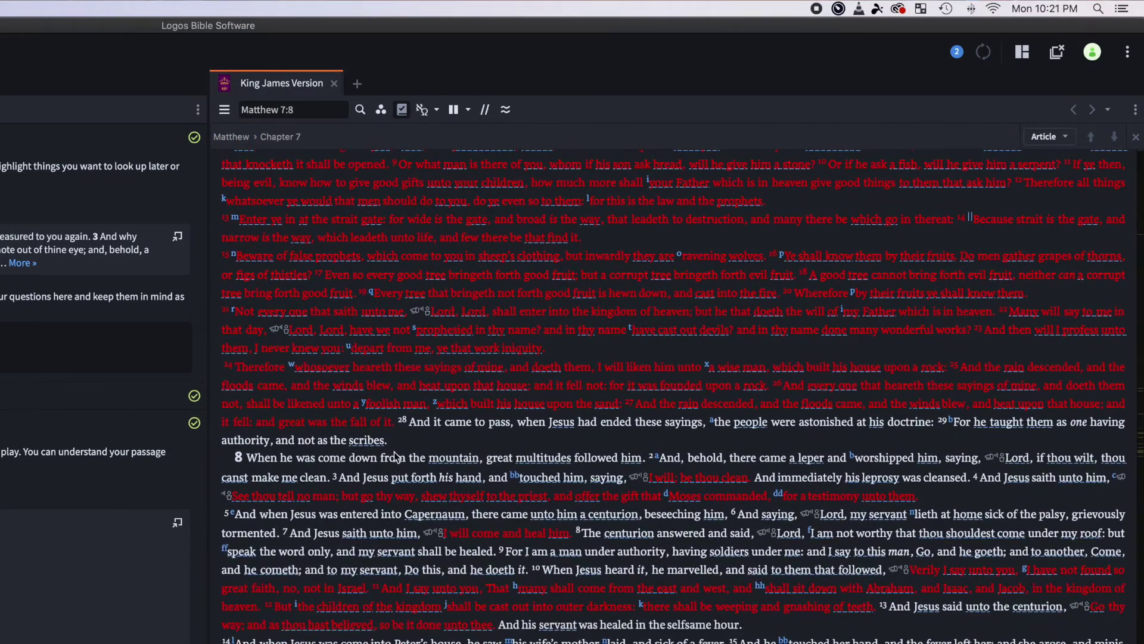
scroll(423, 533, "down", 2)
scroll(423, 532, "up", 5)
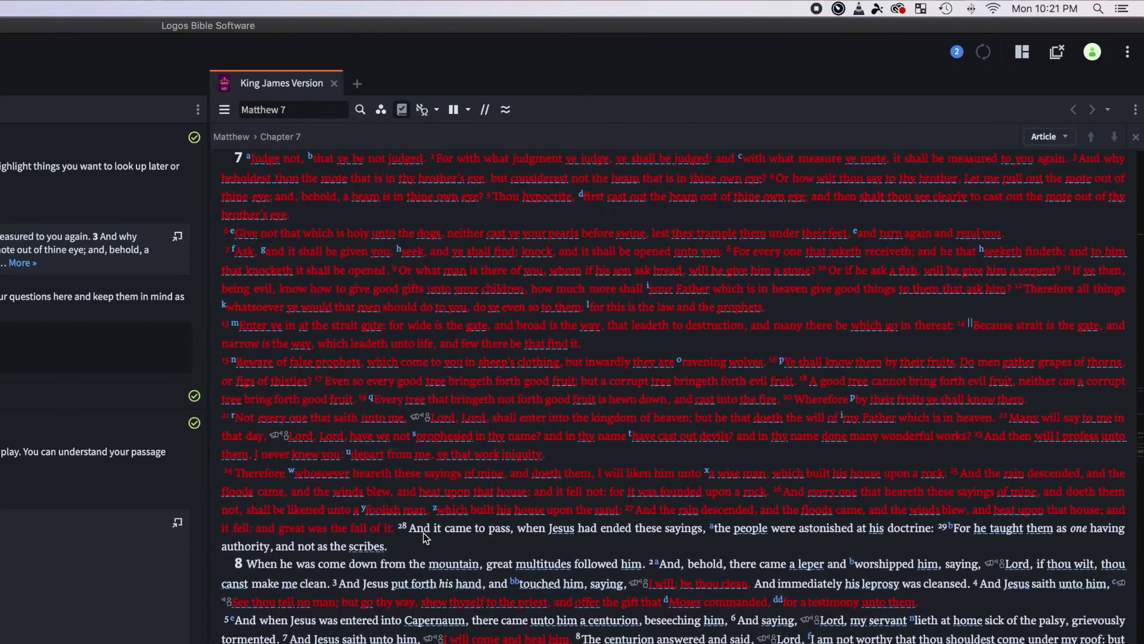
scroll(423, 533, "up", 5)
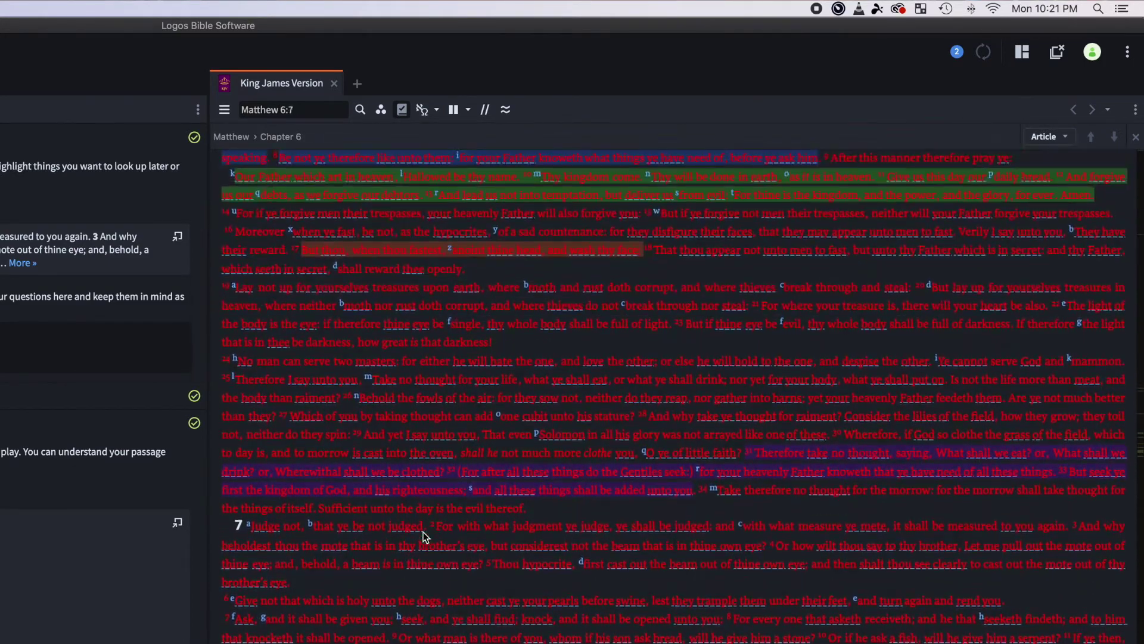
scroll(703, 327, "up", 5)
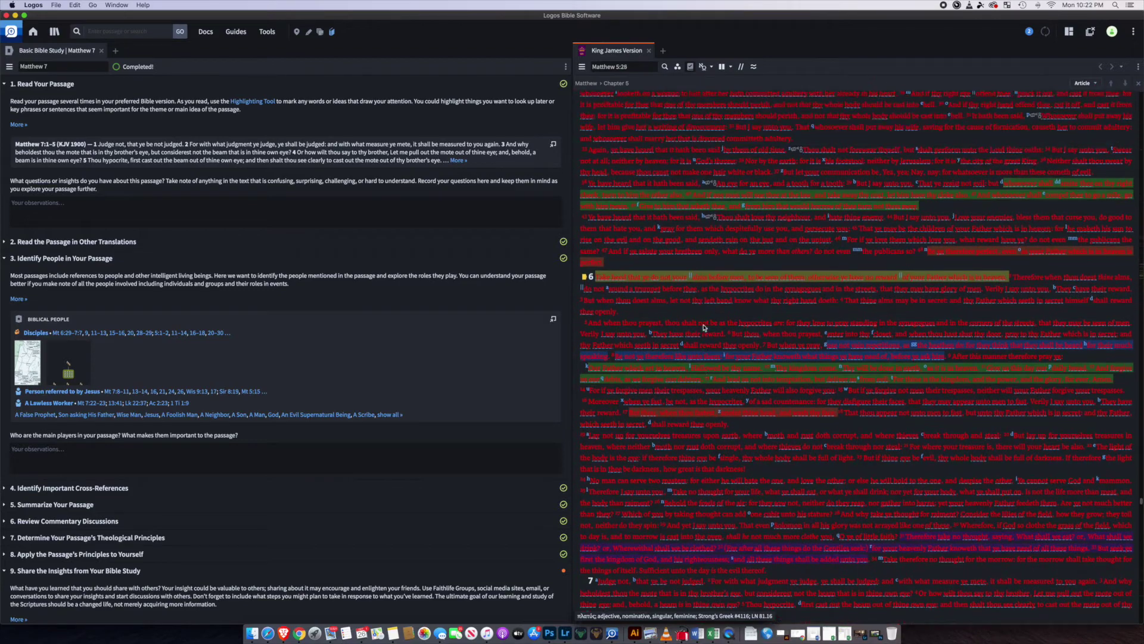
Step: Close the King James Version and the Basic Bible Study workflow, and browse the home page
left_click(649, 51)
left_click(103, 50)
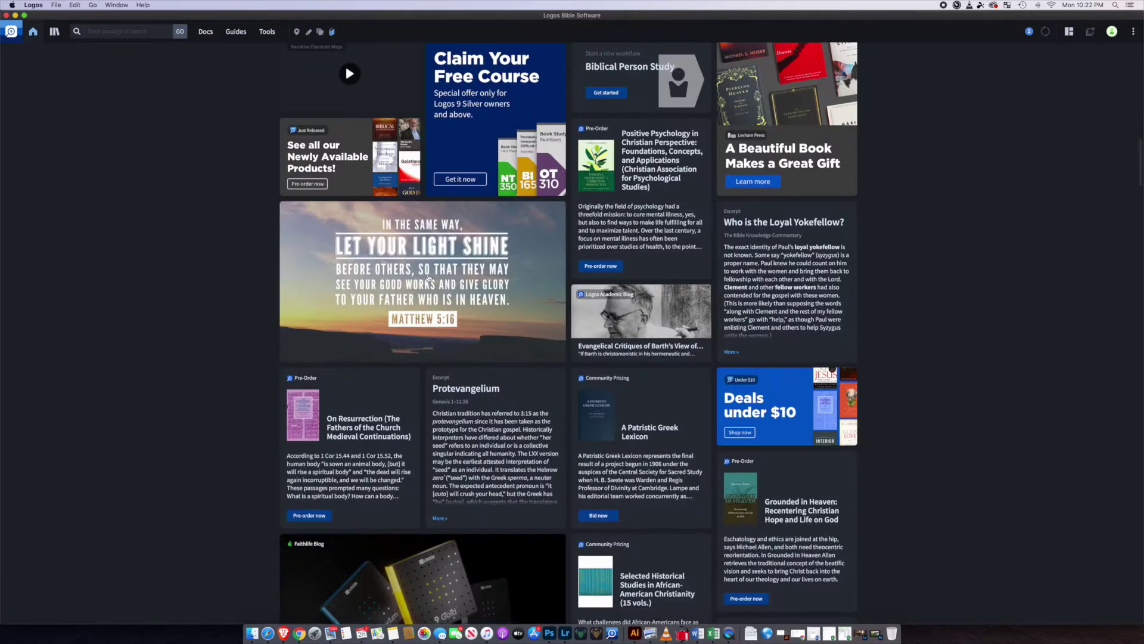
scroll(428, 278, "down", 3)
scroll(428, 278, "down", 2)
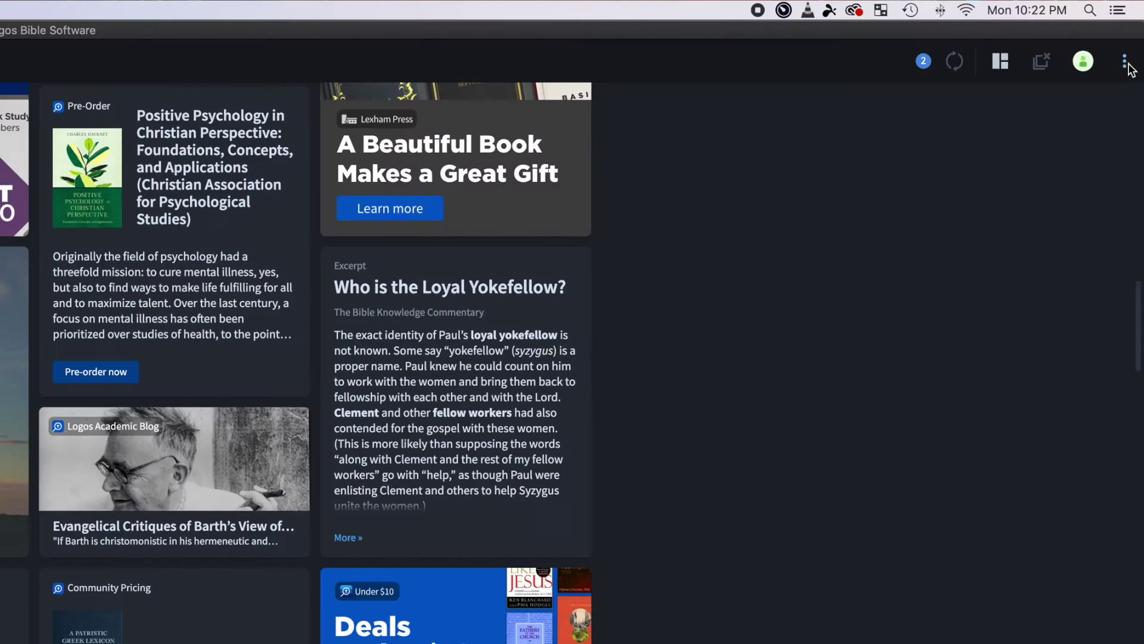
Step: Review the application theme options, choose Dark in the program settings, and close the settings window
left_click(1134, 31)
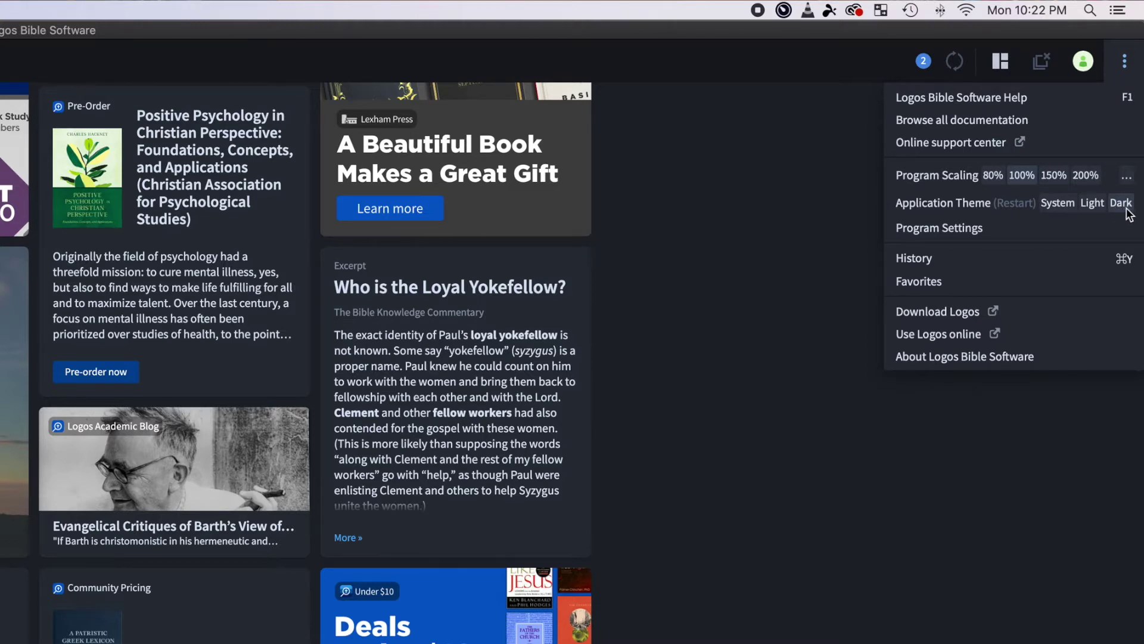
left_click(1125, 60)
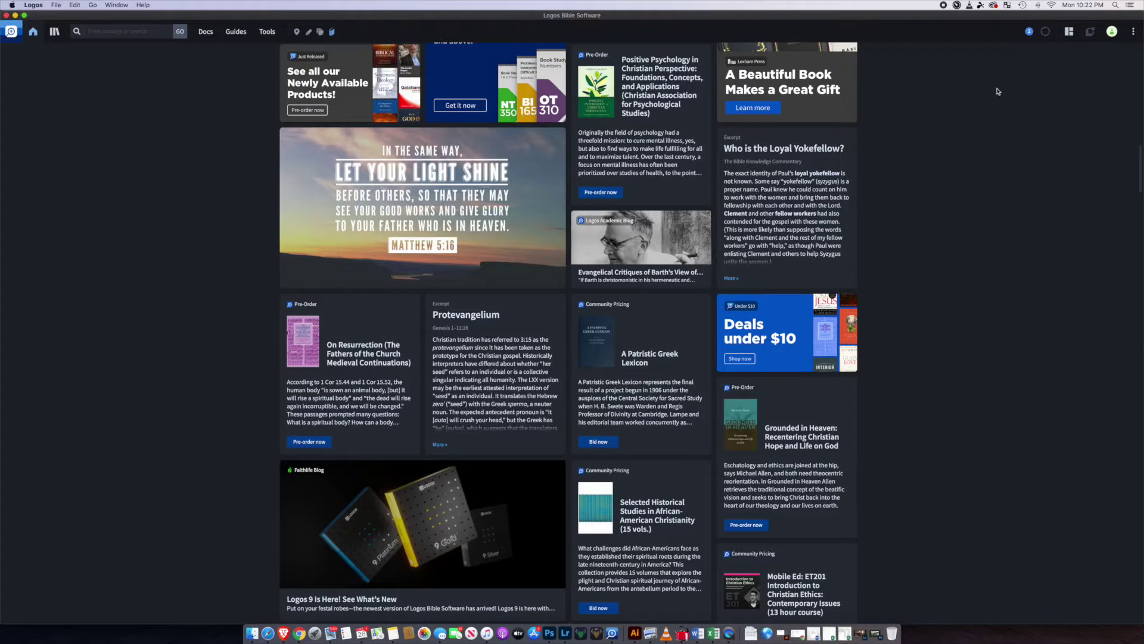
left_click(58, 6)
left_click(60, 7)
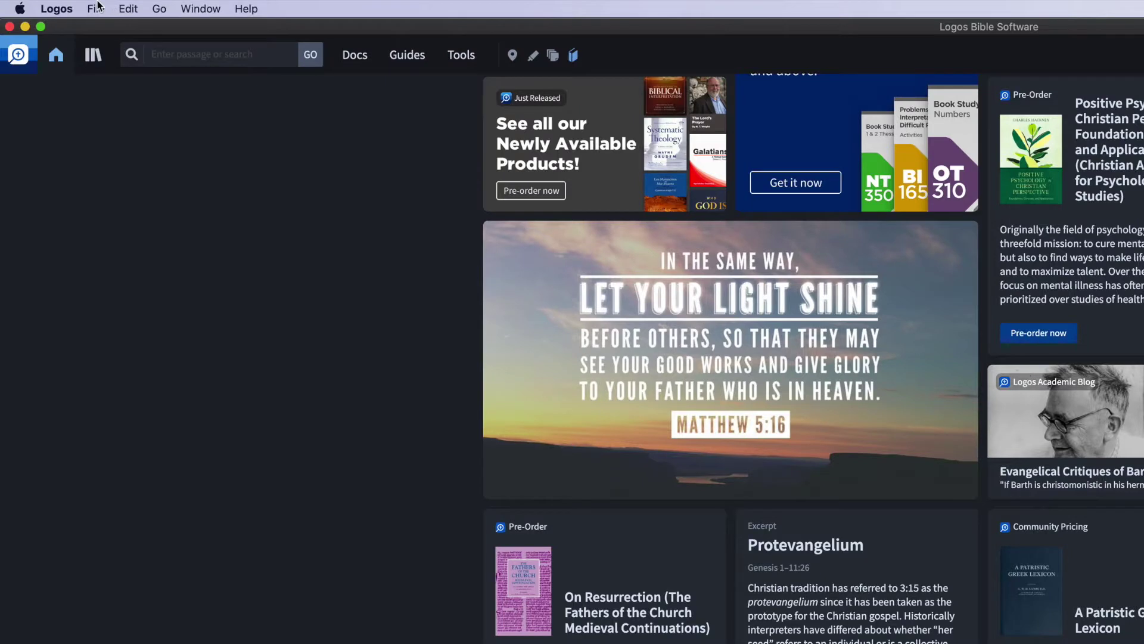
left_click(56, 9)
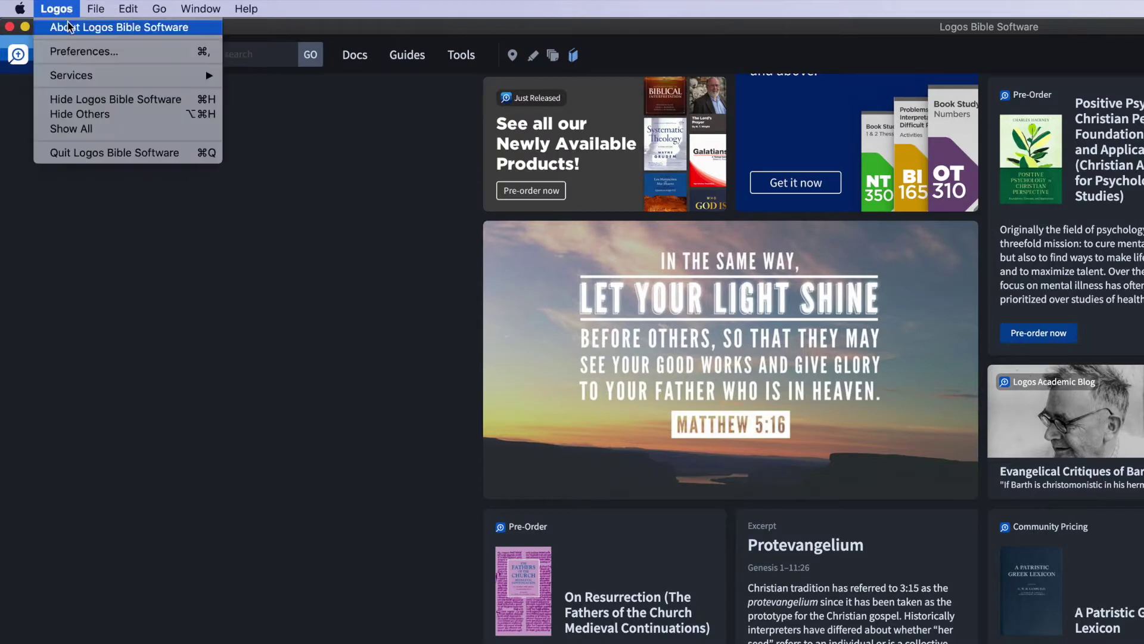
left_click(89, 52)
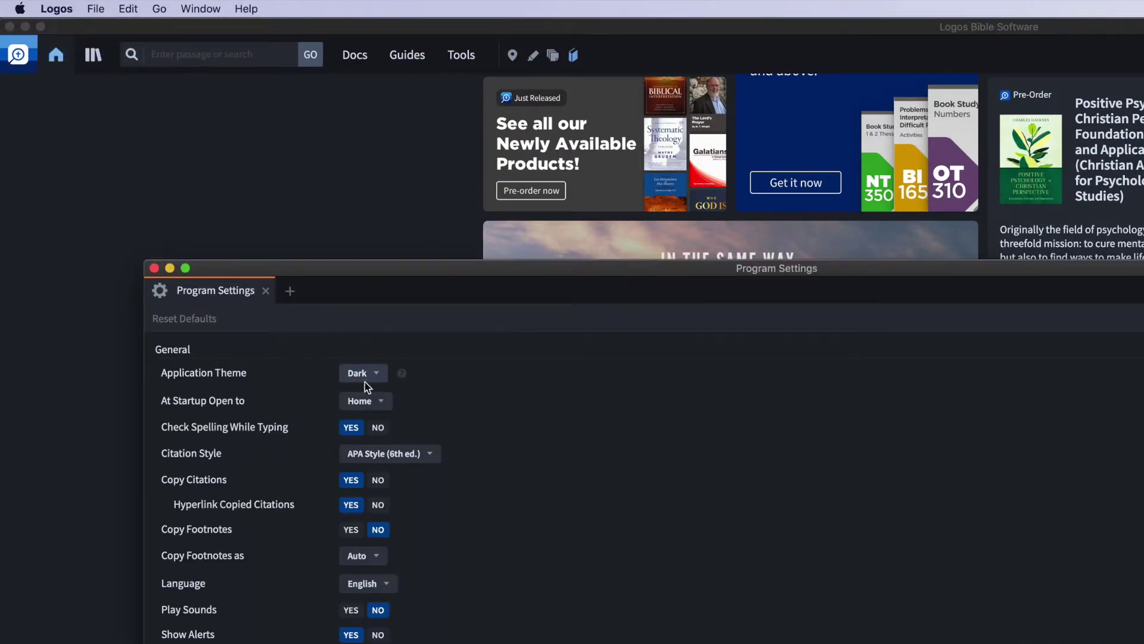
left_click(372, 376)
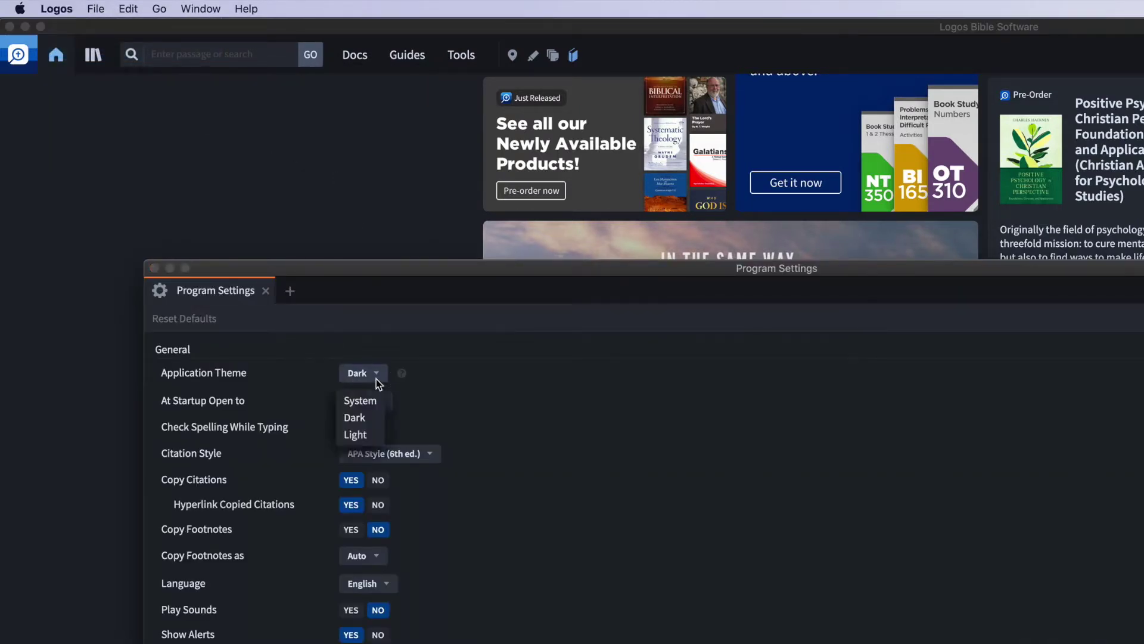
left_click(359, 420)
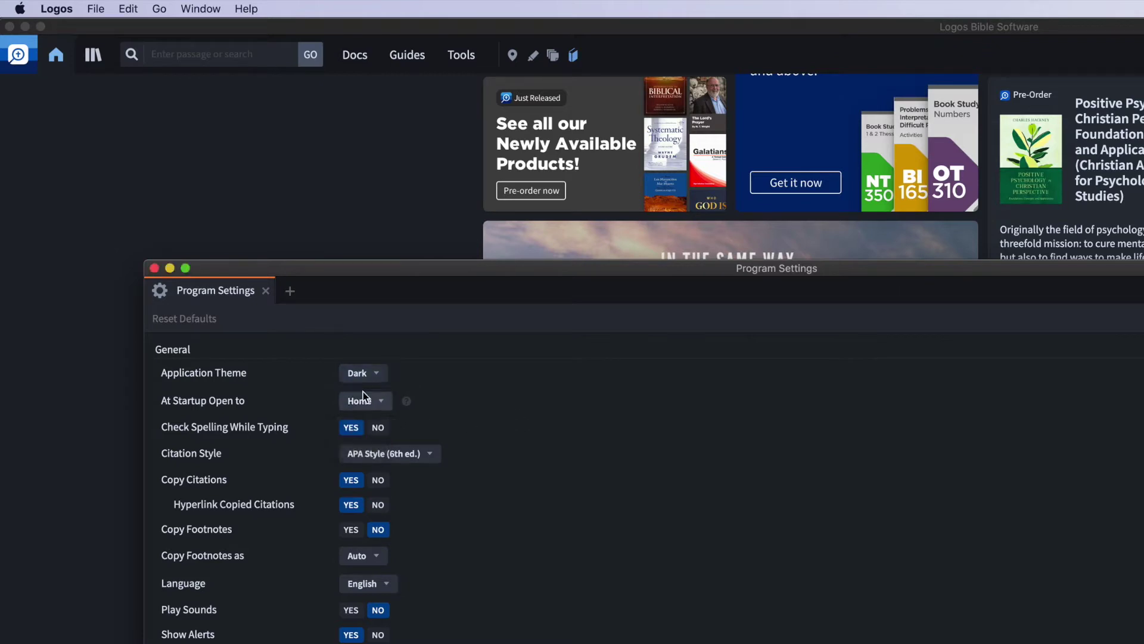
left_click(154, 269)
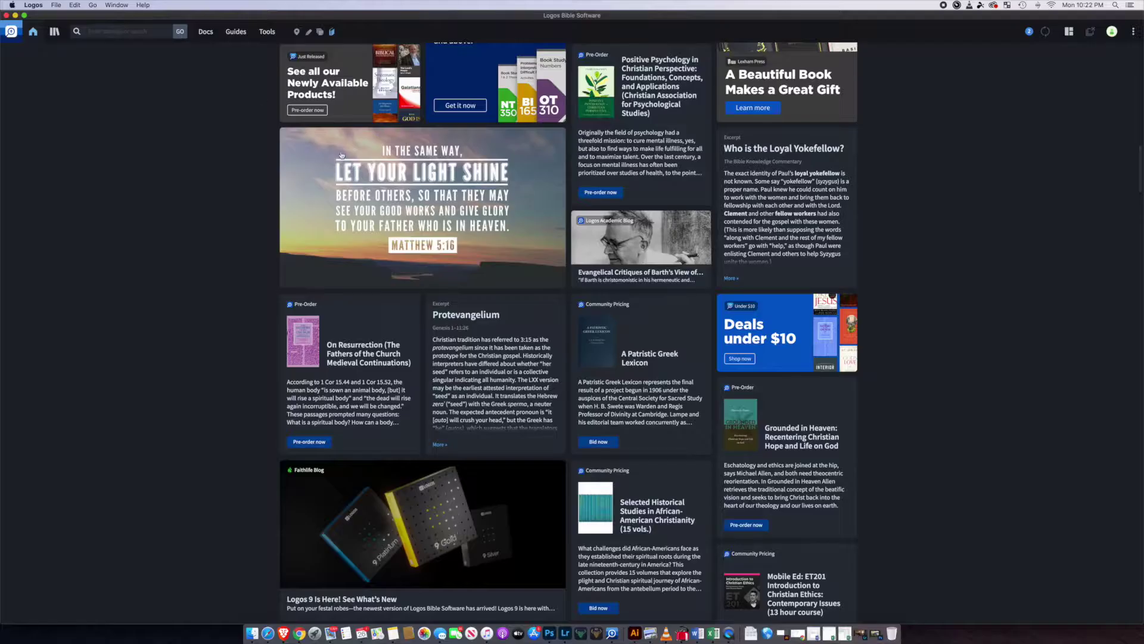
Step: Switch the application theme to Light and restart the program to apply it
scroll(984, 400, "down", 3)
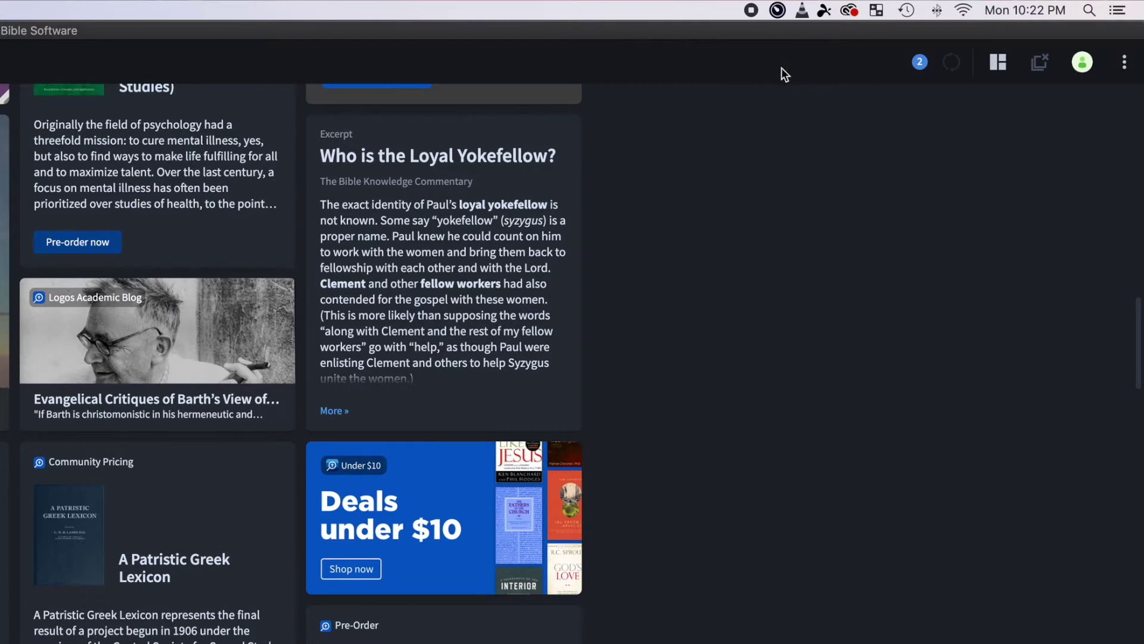
scroll(483, 240, "down", 1)
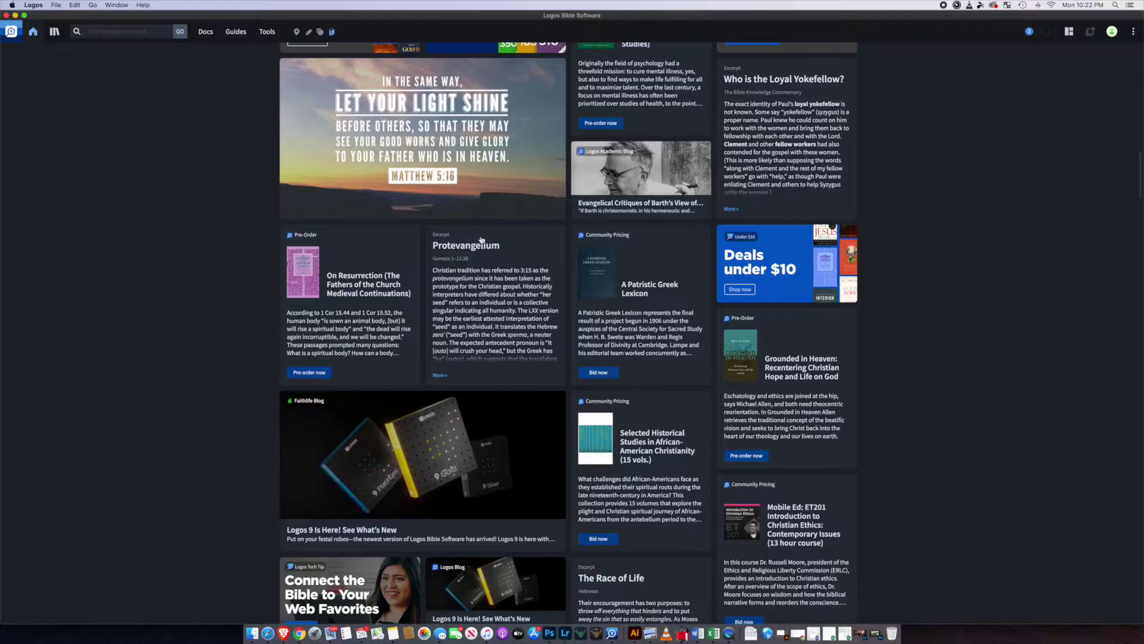
mouse_move(483, 240)
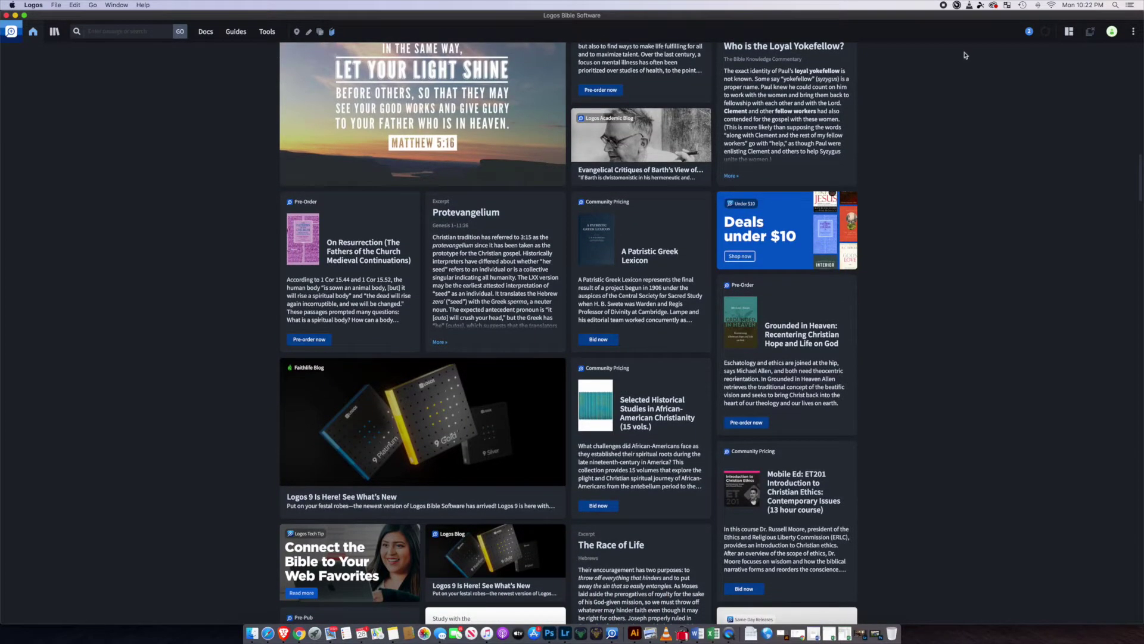
left_click(1133, 32)
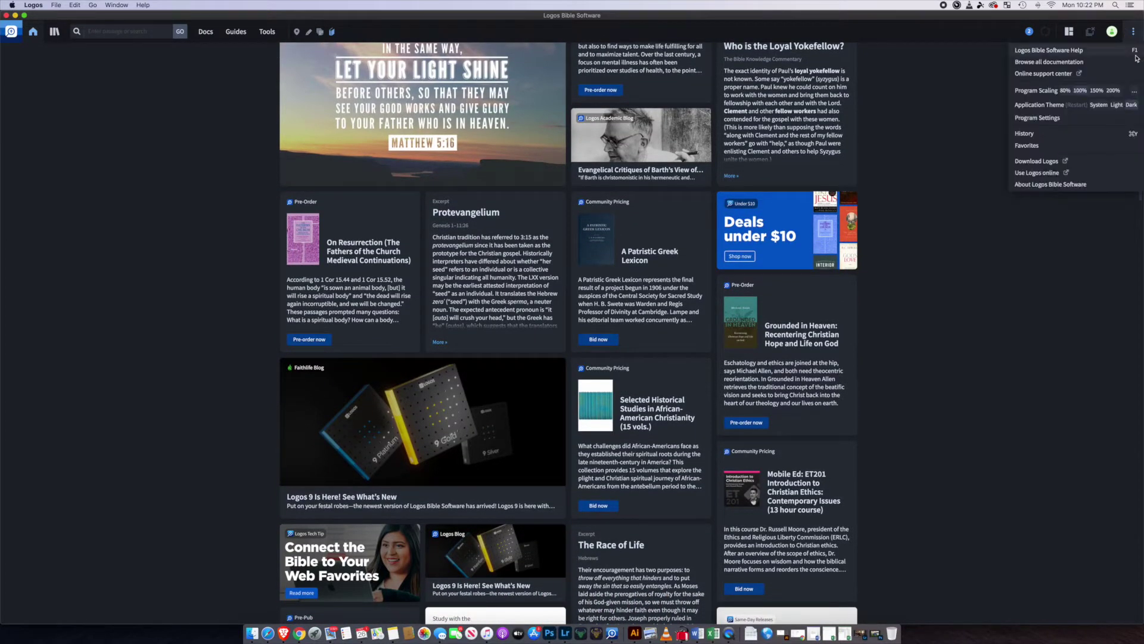
left_click(1116, 106)
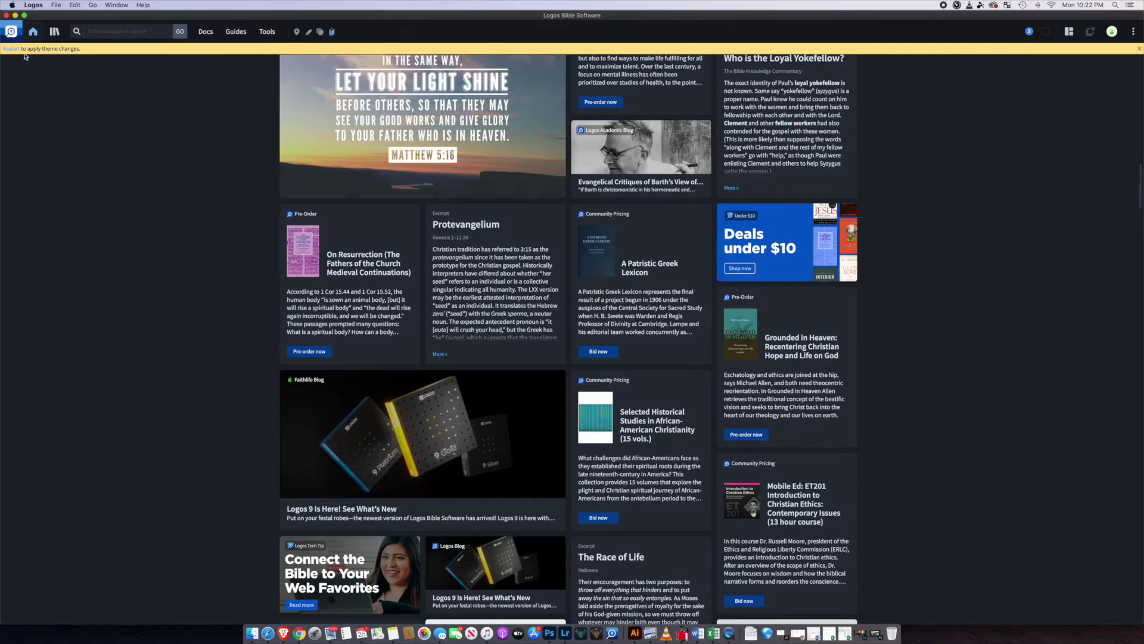
left_click(12, 49)
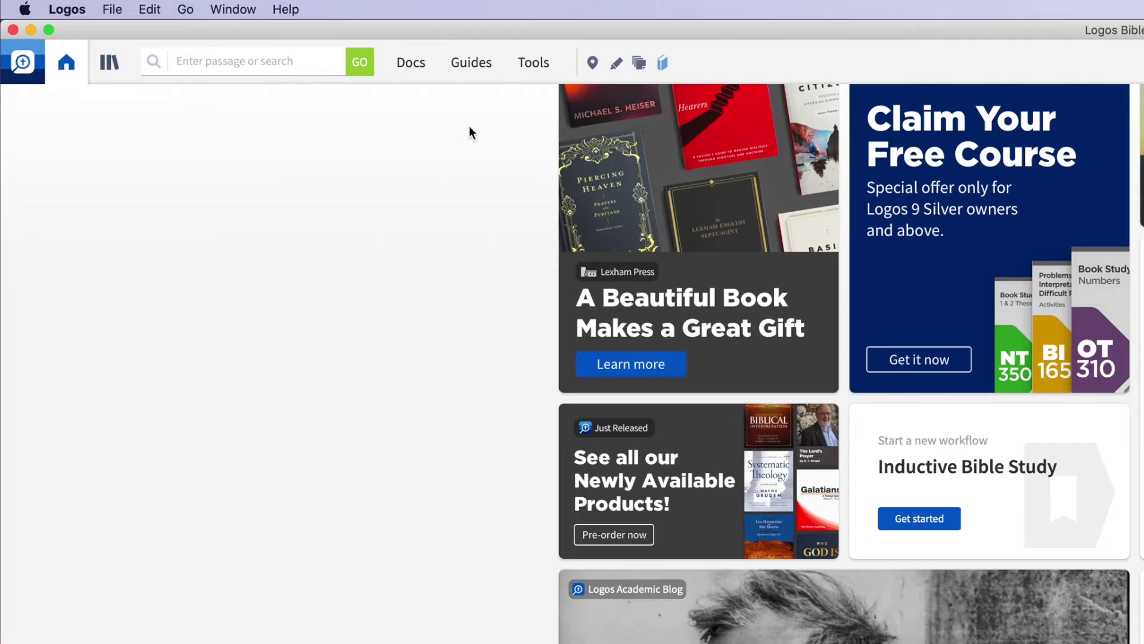
Step: Open the Factbook tool and skim its Salvation entry
left_click(527, 62)
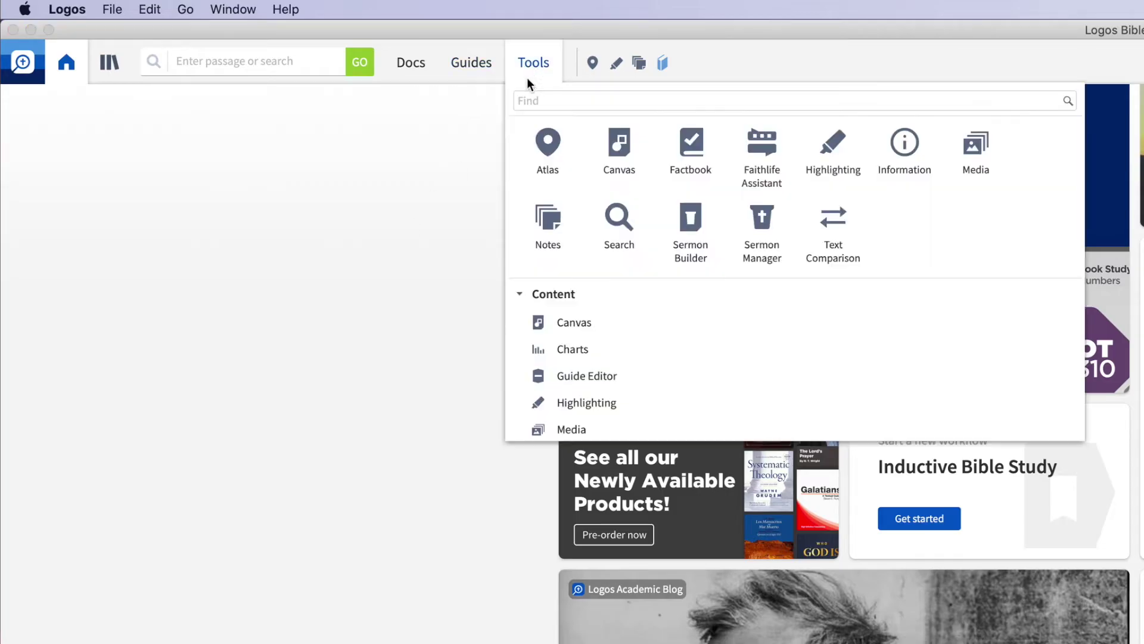
left_click(691, 146)
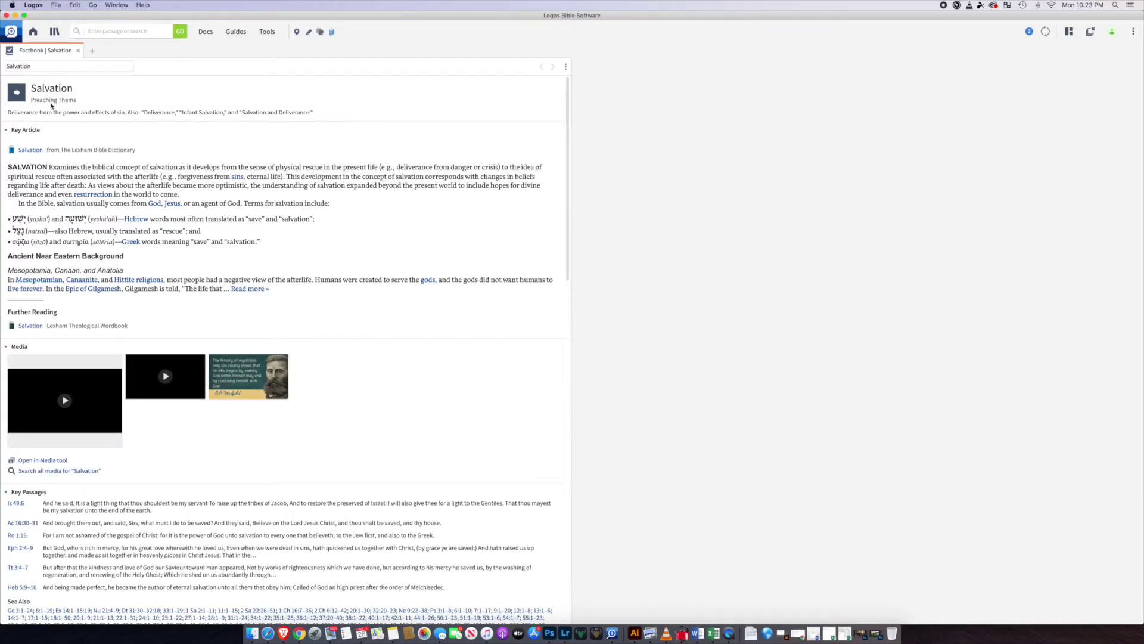
scroll(180, 274, "down", 3)
scroll(276, 308, "up", 3)
Step: Examine the Hebrew and Greek terms in the Salvation key article, plus the entry's media, key passages, sermons and preaching resources
left_click_drag(10, 217, 284, 234)
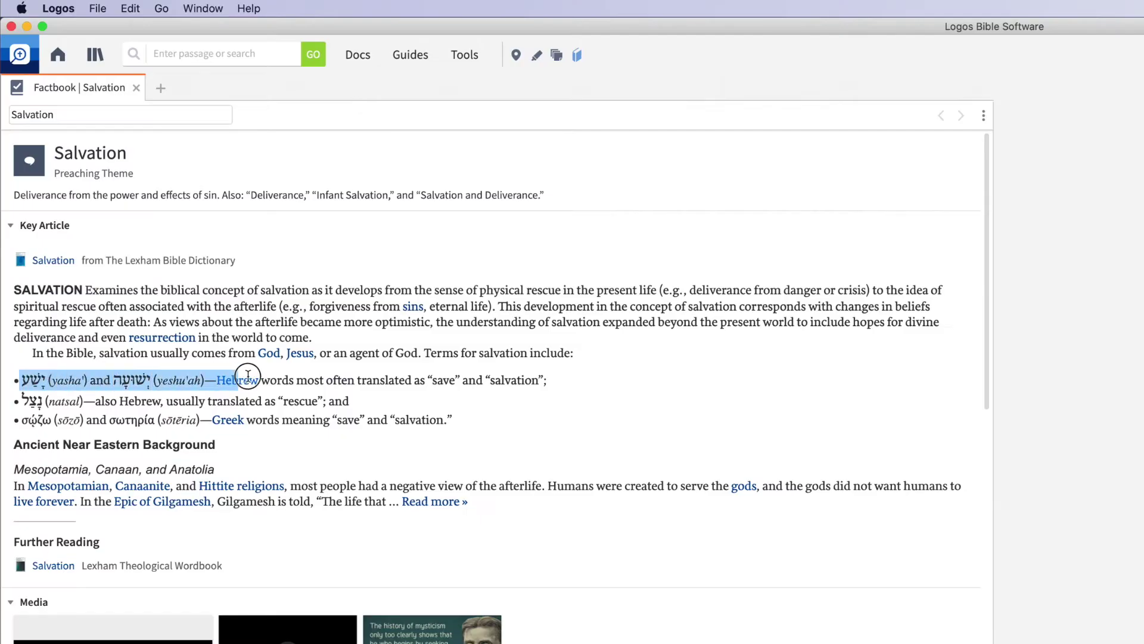
left_click_drag(492, 405, 489, 426)
scroll(192, 407, "down", 3)
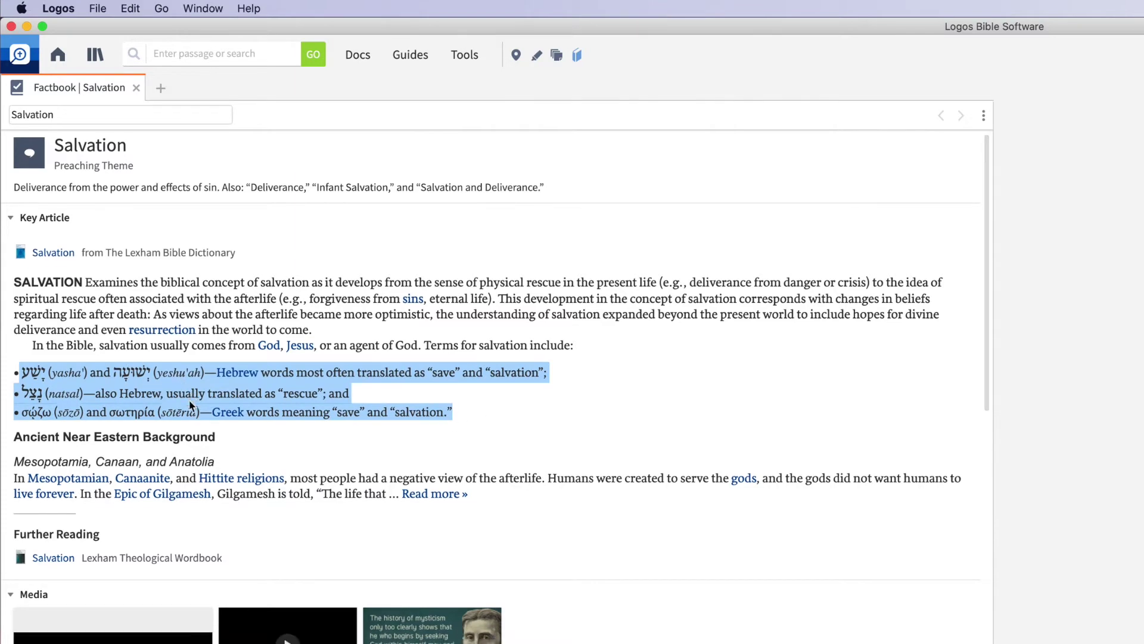
scroll(200, 405, "down", 15)
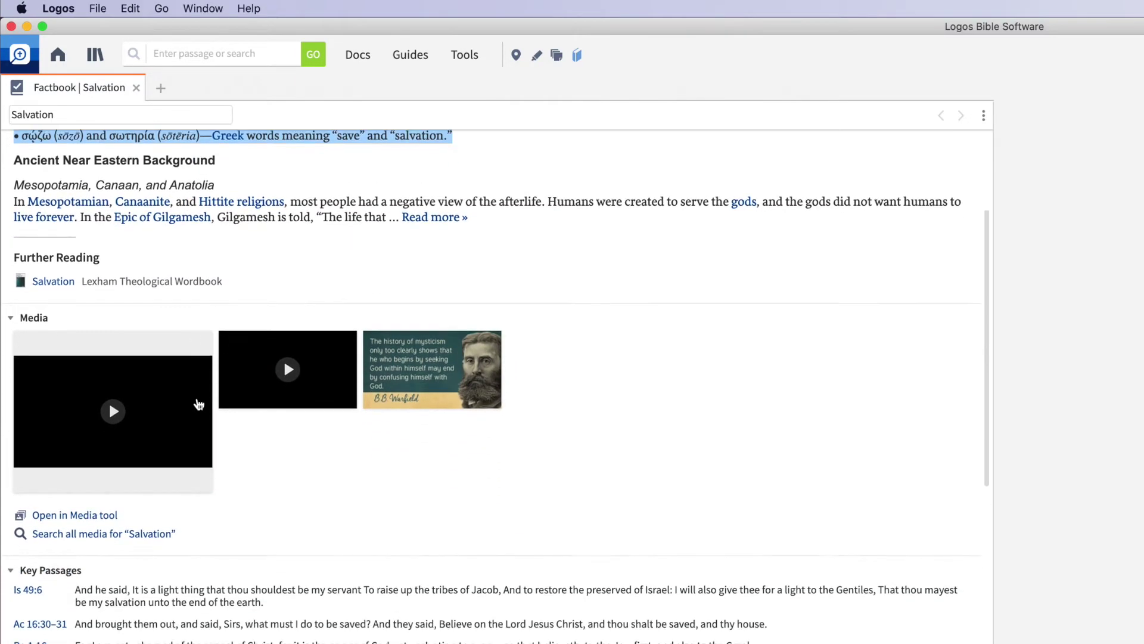
scroll(200, 405, "down", 10)
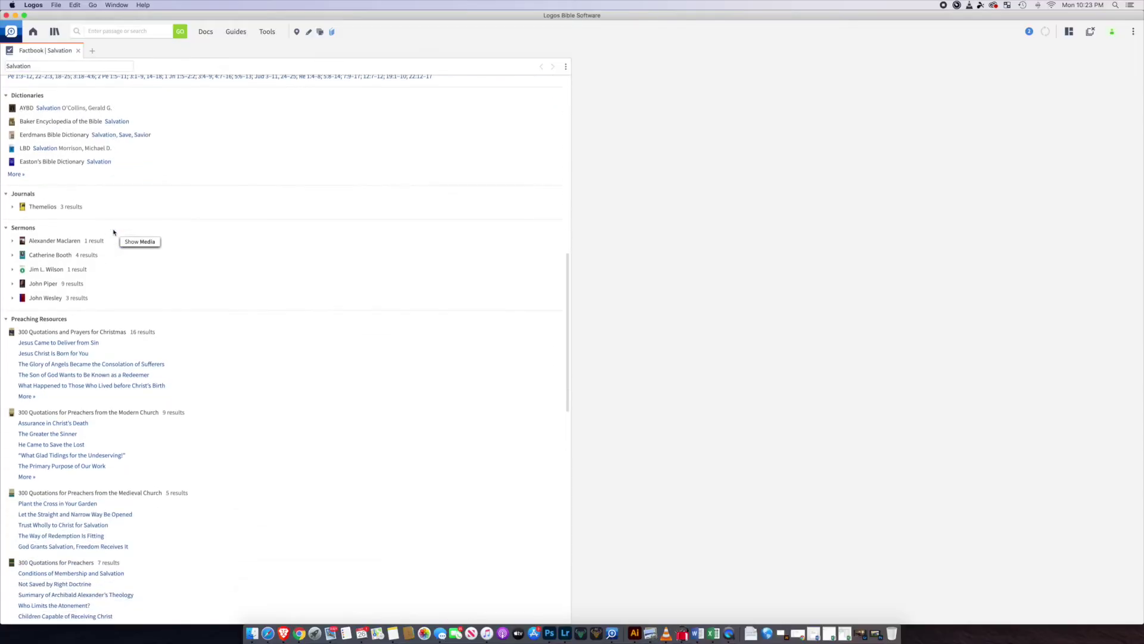
scroll(114, 232, "down", 5)
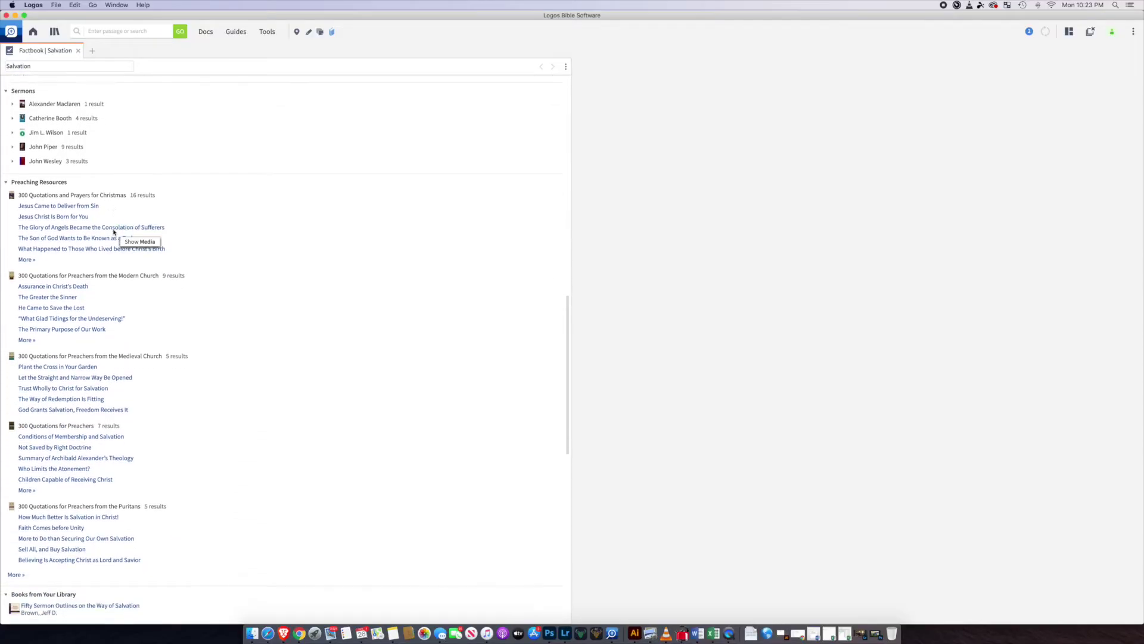
scroll(114, 231, "up", 20)
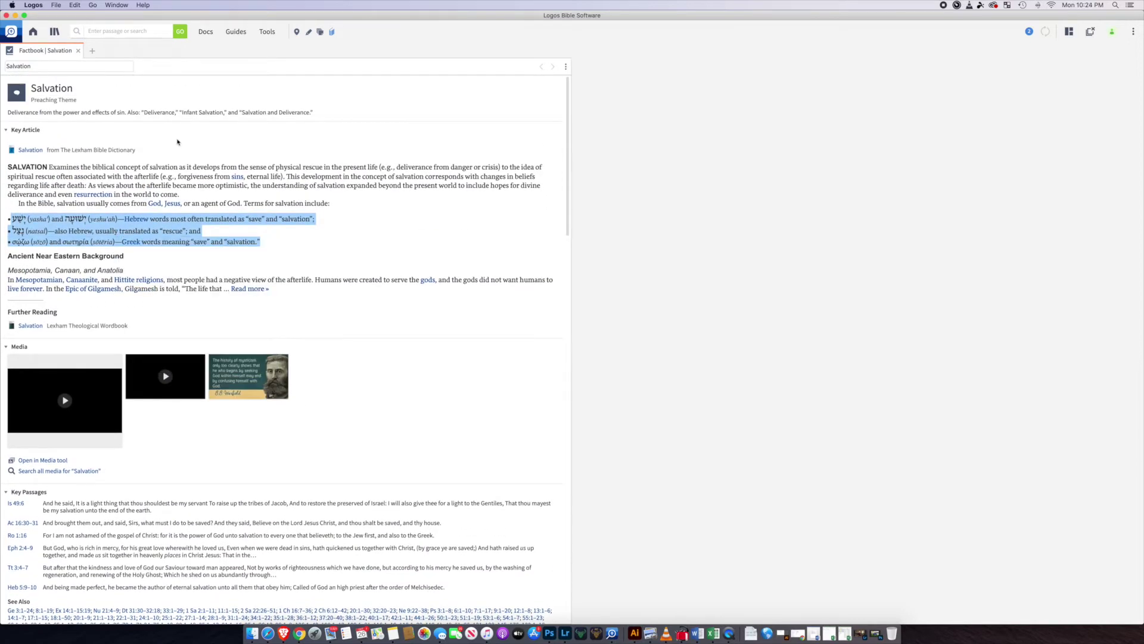
left_click(177, 142)
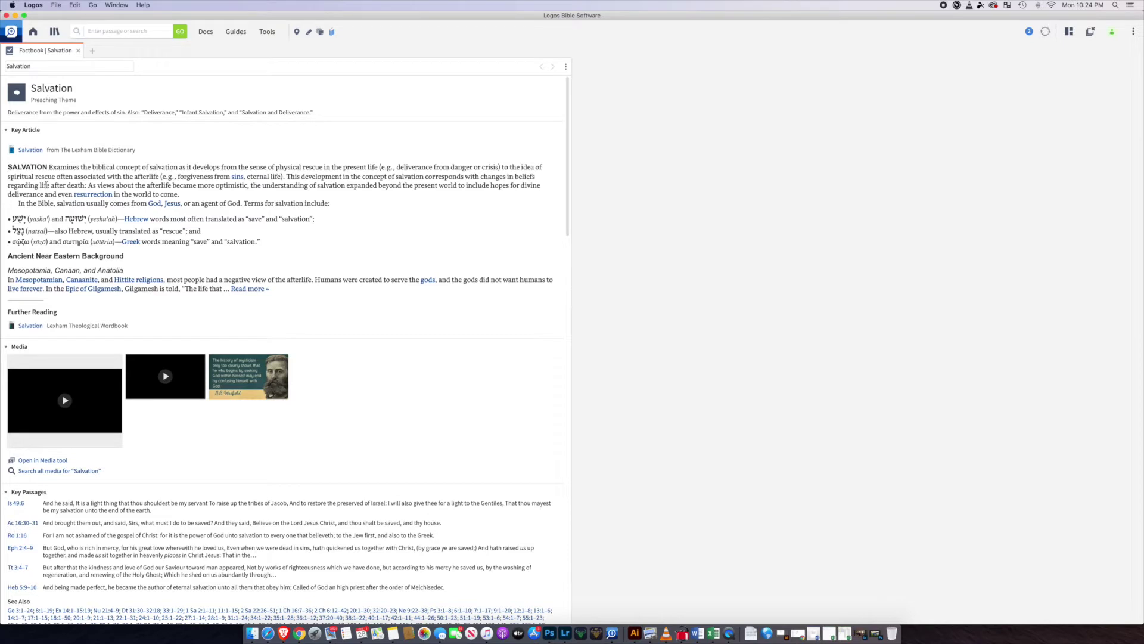
Step: Look up Paul the Apostle in the Factbook and review the entry's biography, media, key passages and dictionaries
left_click(53, 62)
type("paul")
key("Return")
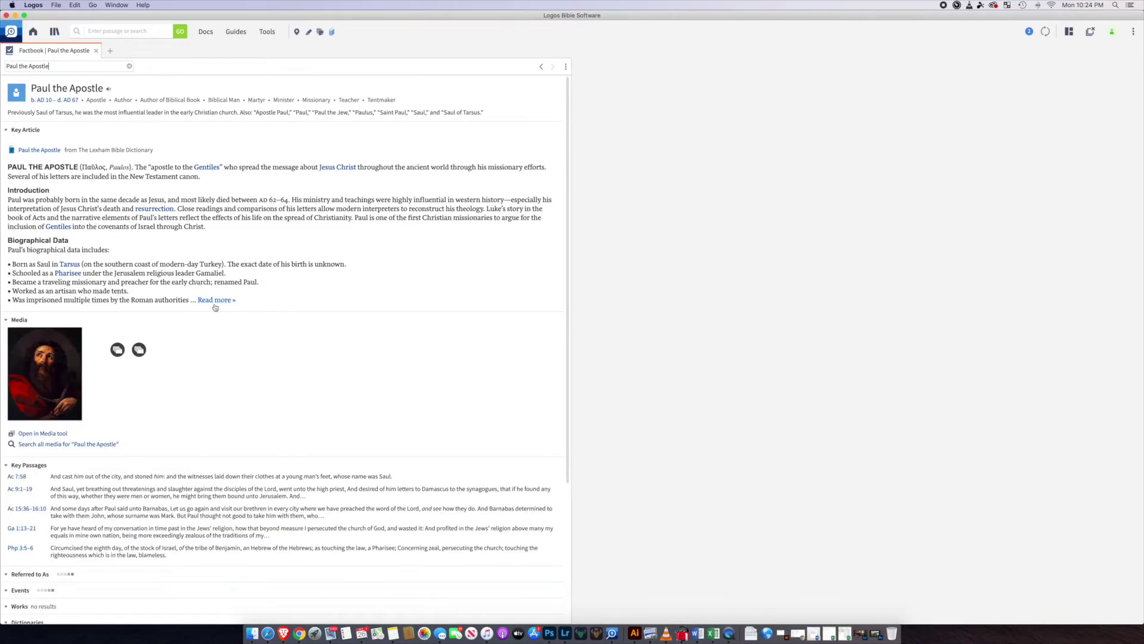
scroll(216, 308, "down", 3)
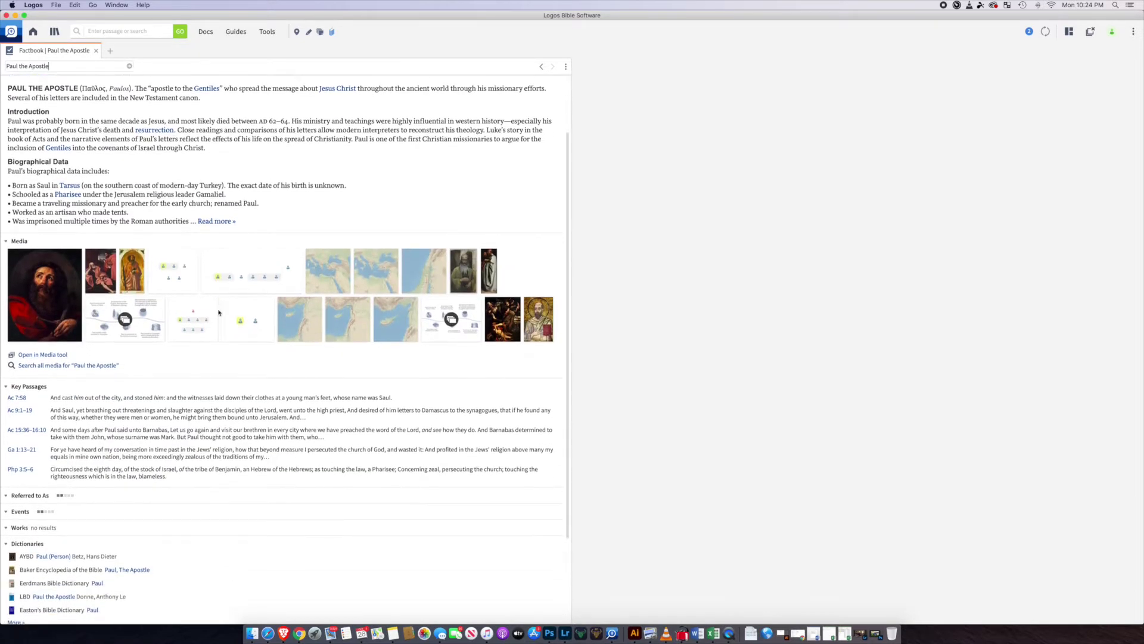
scroll(218, 312, "down", 3)
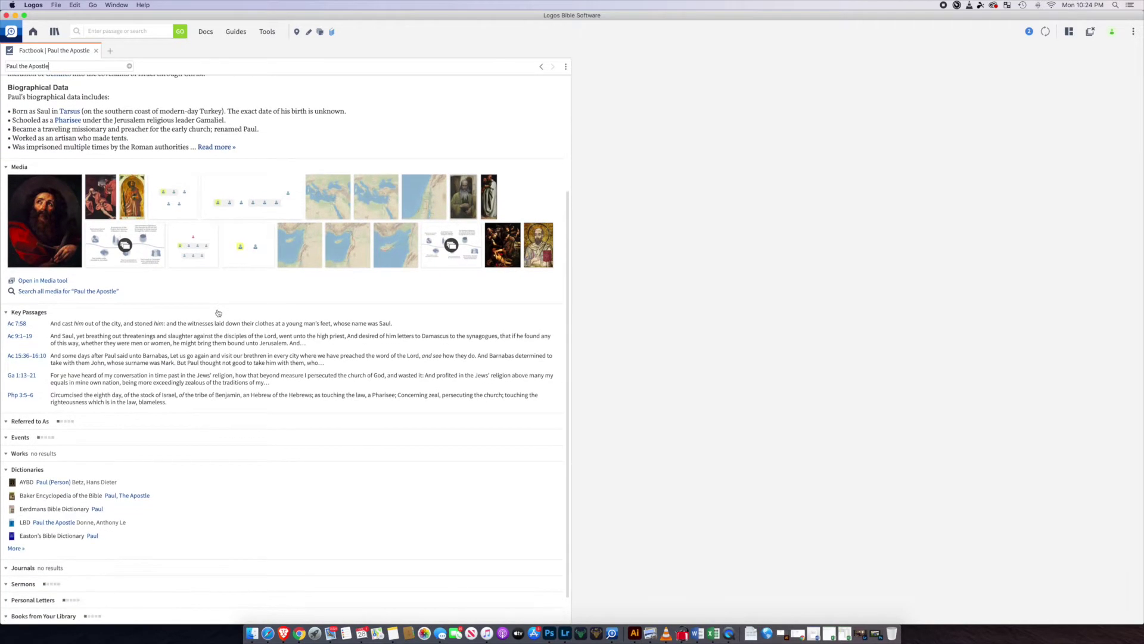
scroll(218, 313, "down", 2)
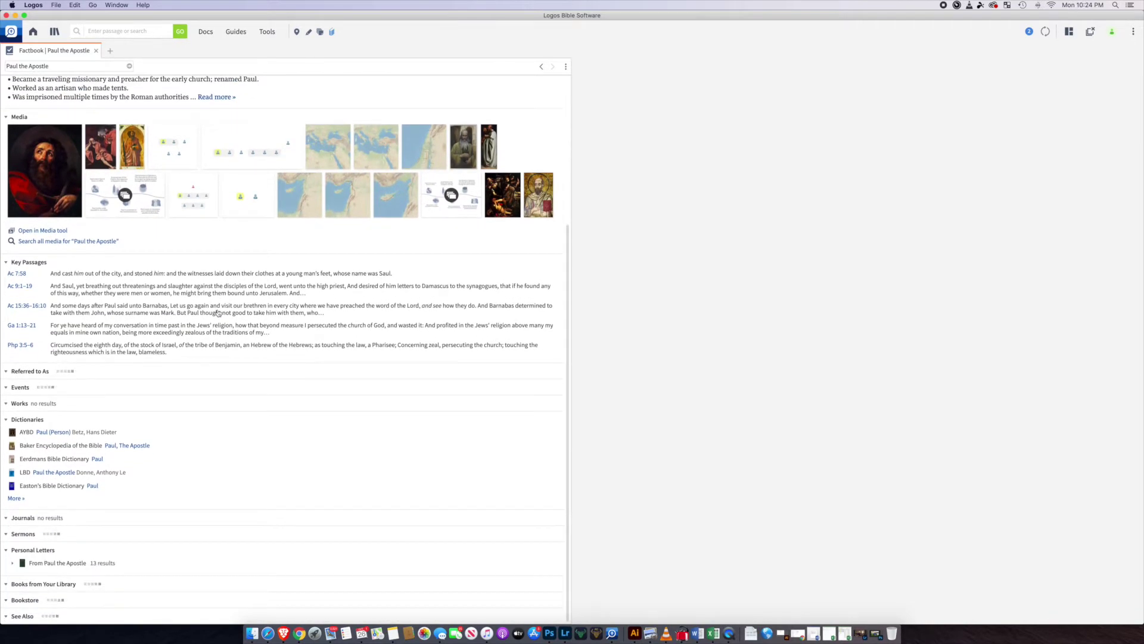
scroll(218, 313, "up", 8)
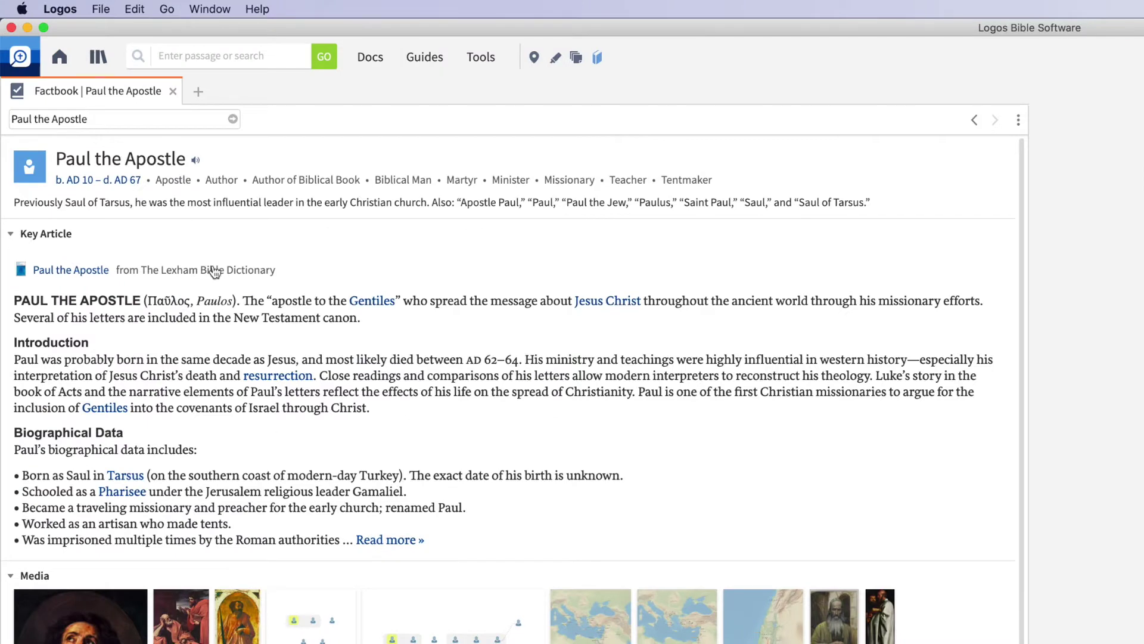
Step: Close the Paul the Apostle Factbook entry and start a new blank sermon in Sermon Builder
left_click(477, 58)
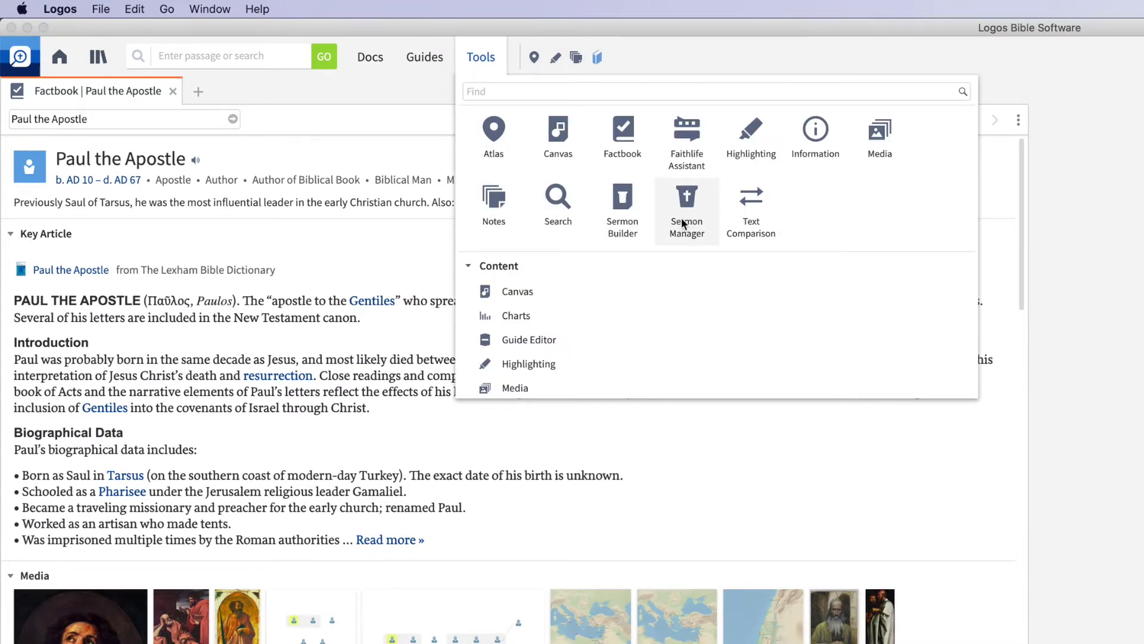
left_click(623, 212)
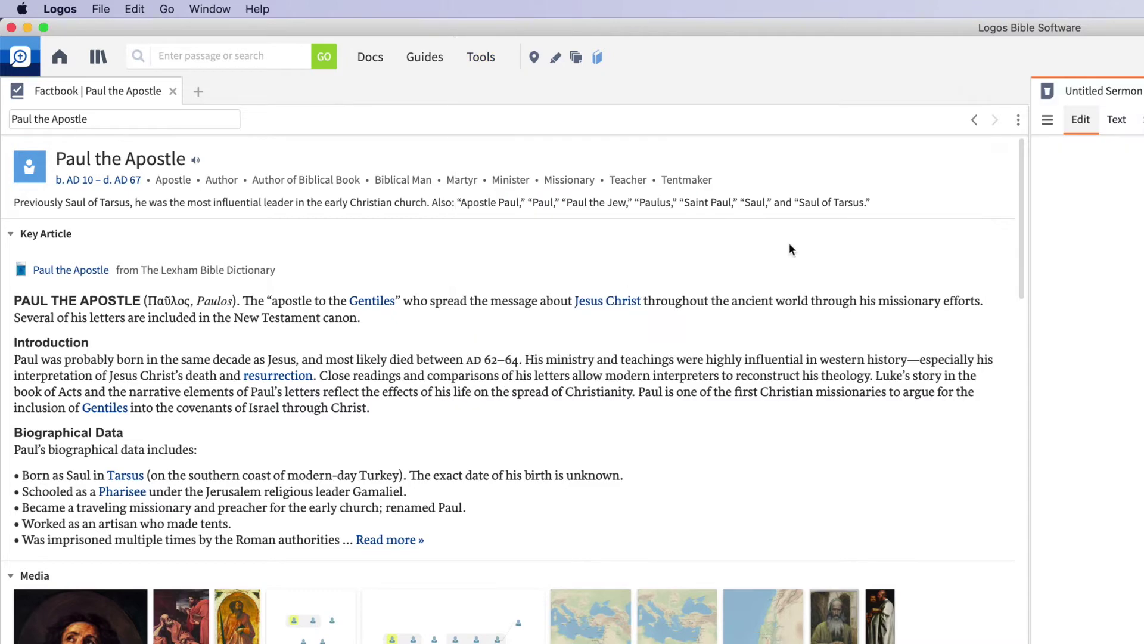
left_click(172, 91)
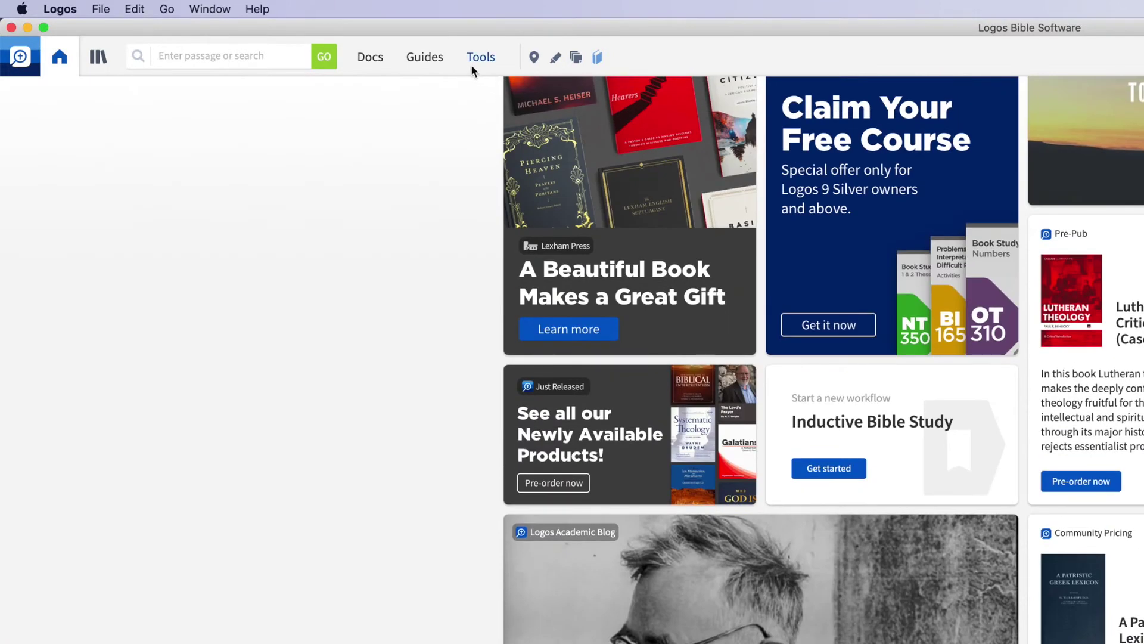
left_click(471, 63)
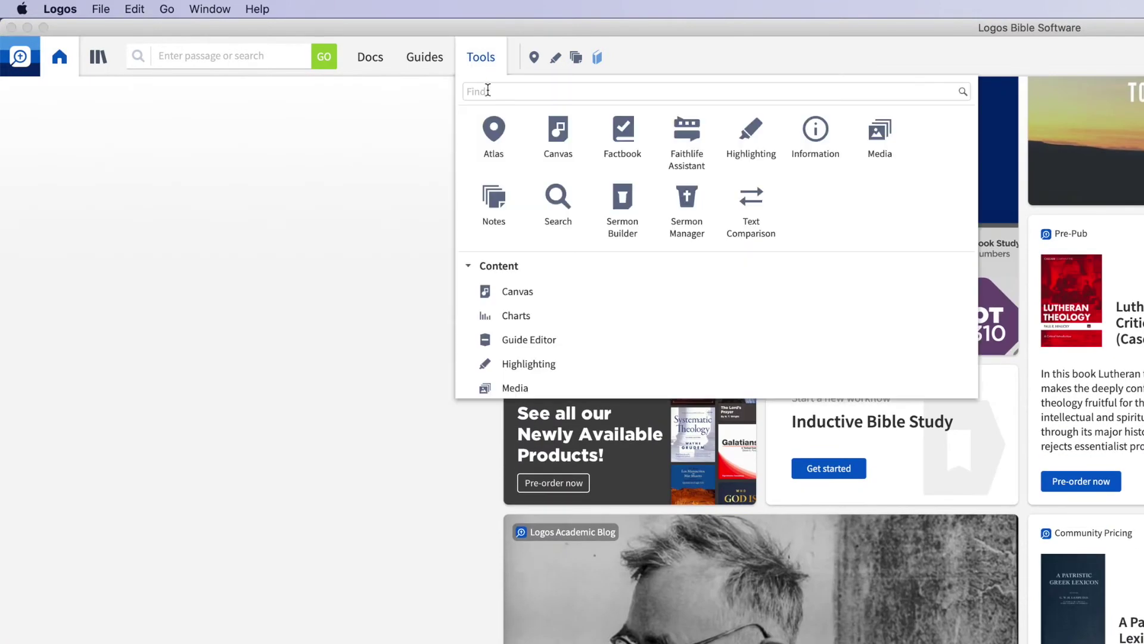
left_click(638, 209)
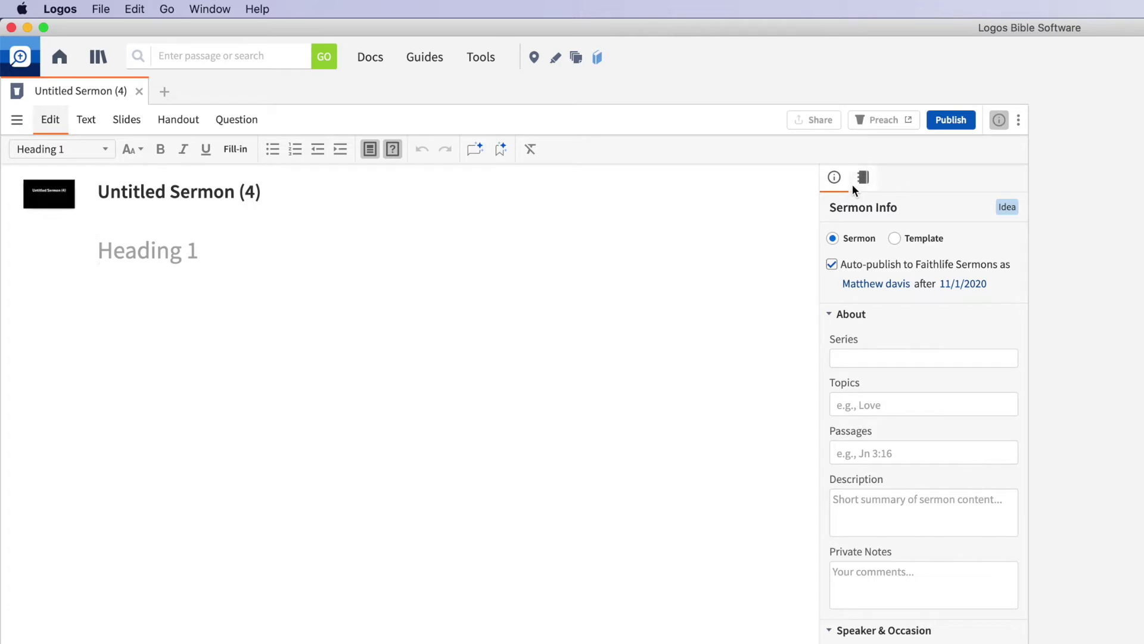
Step: Look over the new sermon's panel options, Sermon Info fields and outline, and hide the outline again
left_click(1018, 120)
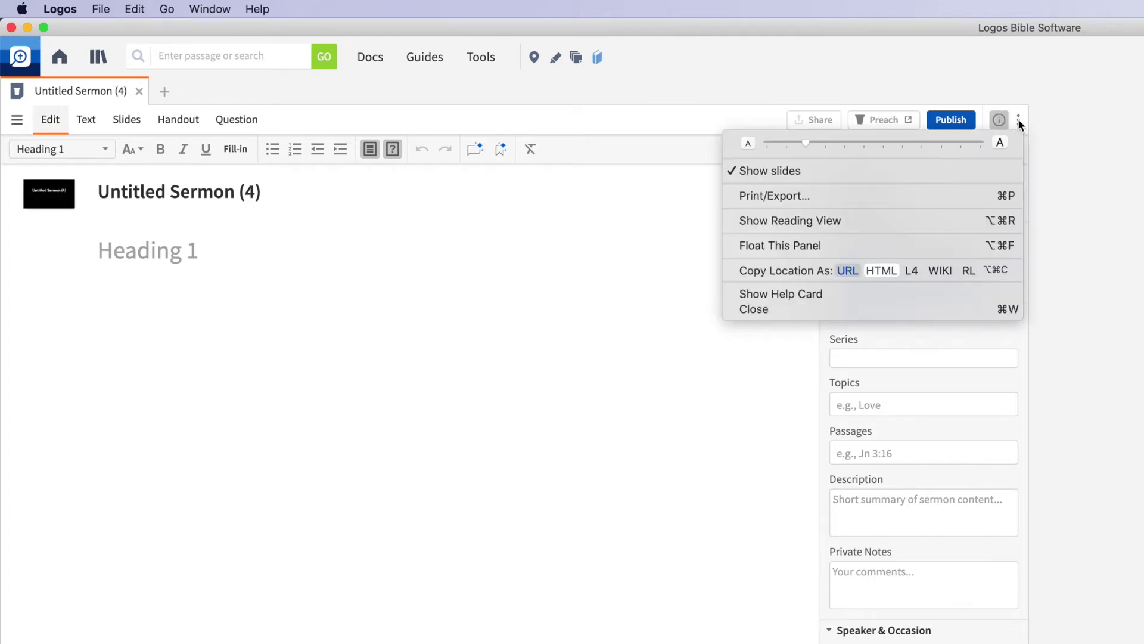
left_click(1018, 121)
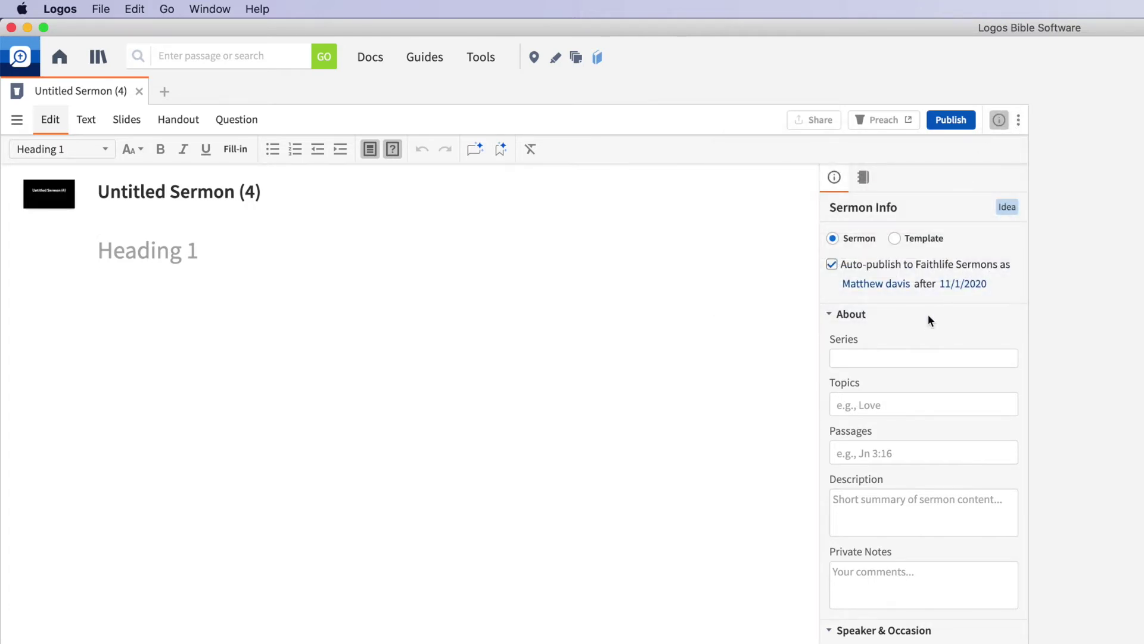
left_click(900, 573)
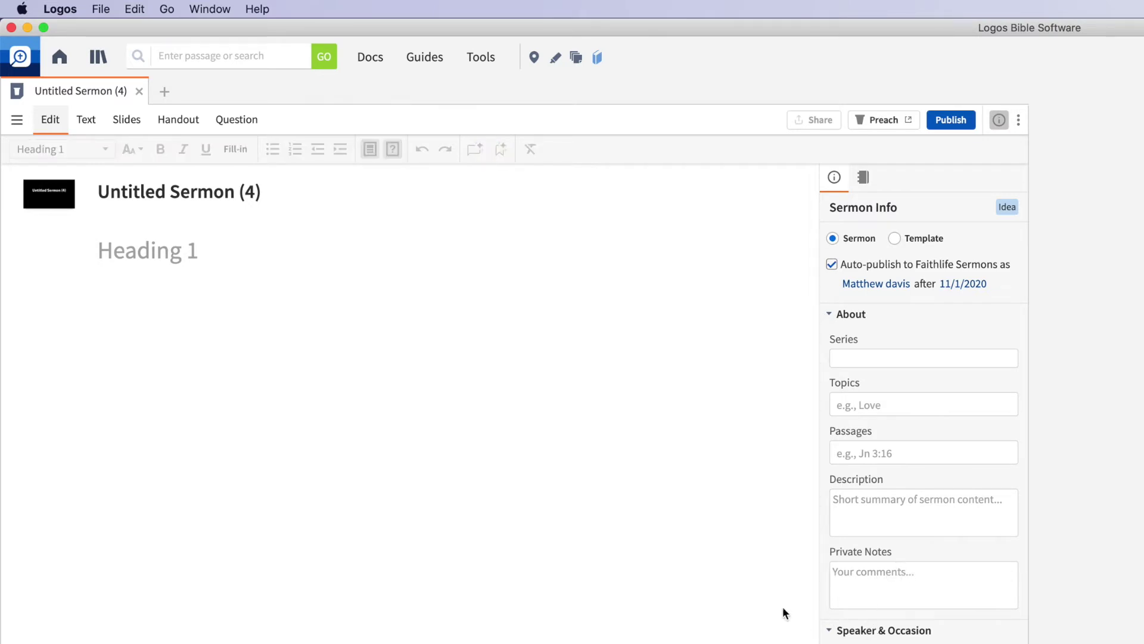
left_click(17, 120)
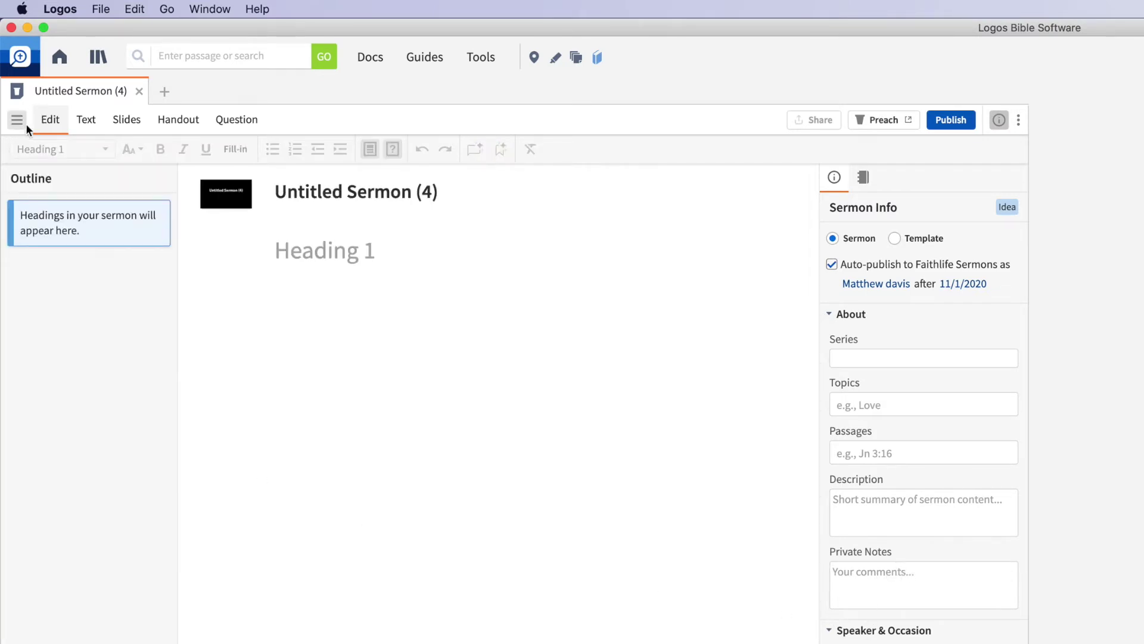
left_click(26, 124)
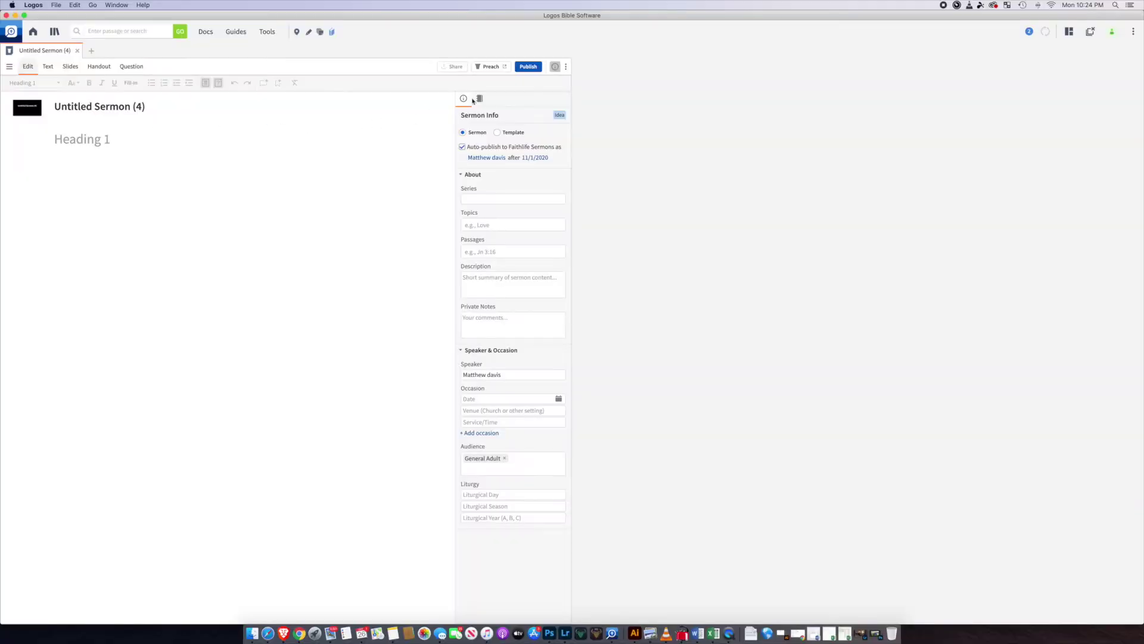
Step: Create a new note in the sermon's notebook and enter "Hi" as the sermon's first heading
left_click(480, 98)
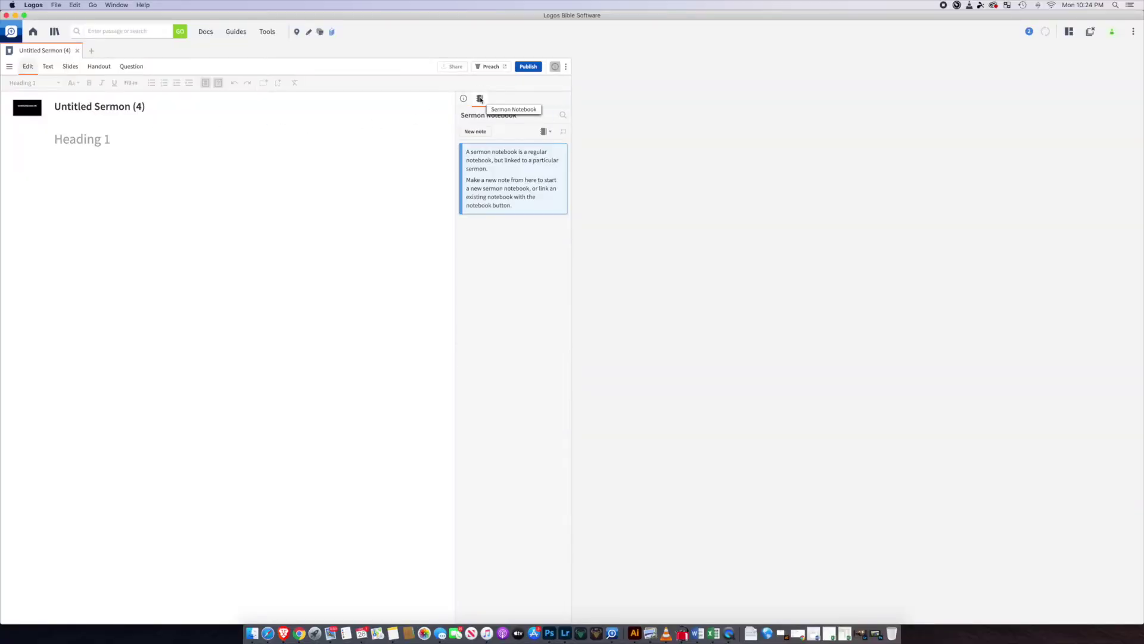
left_click(482, 134)
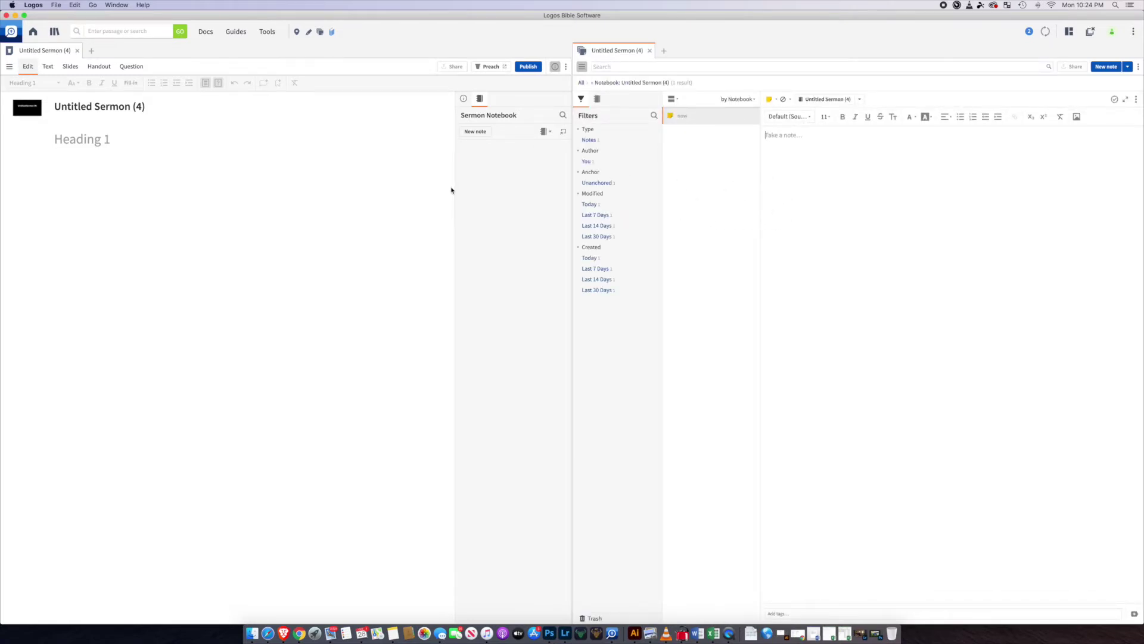
left_click(85, 140)
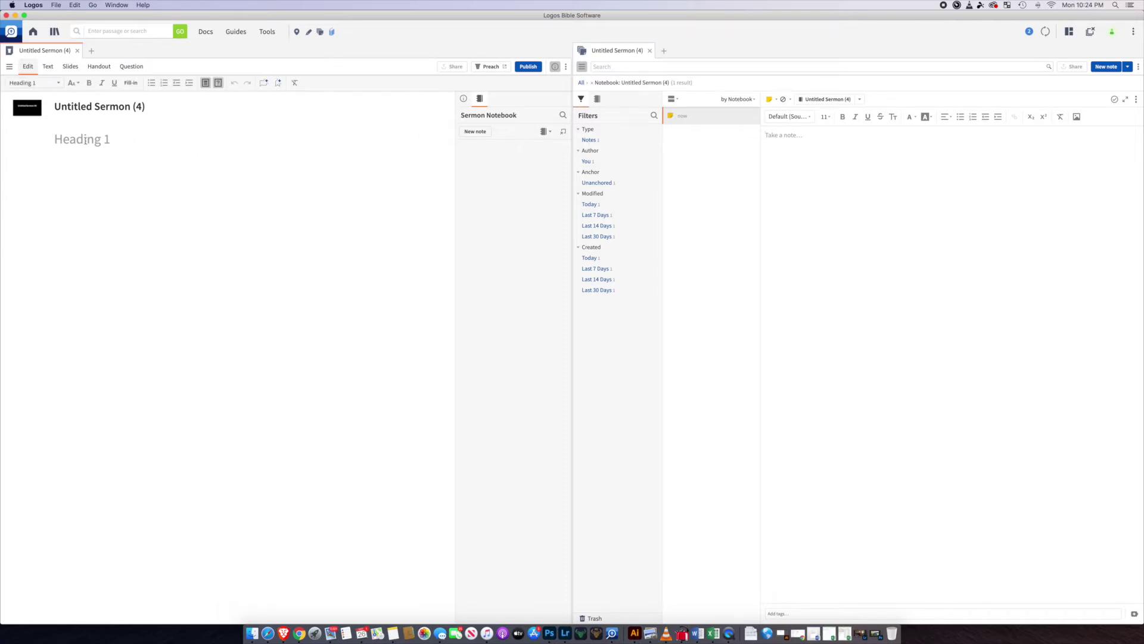
type("Hi")
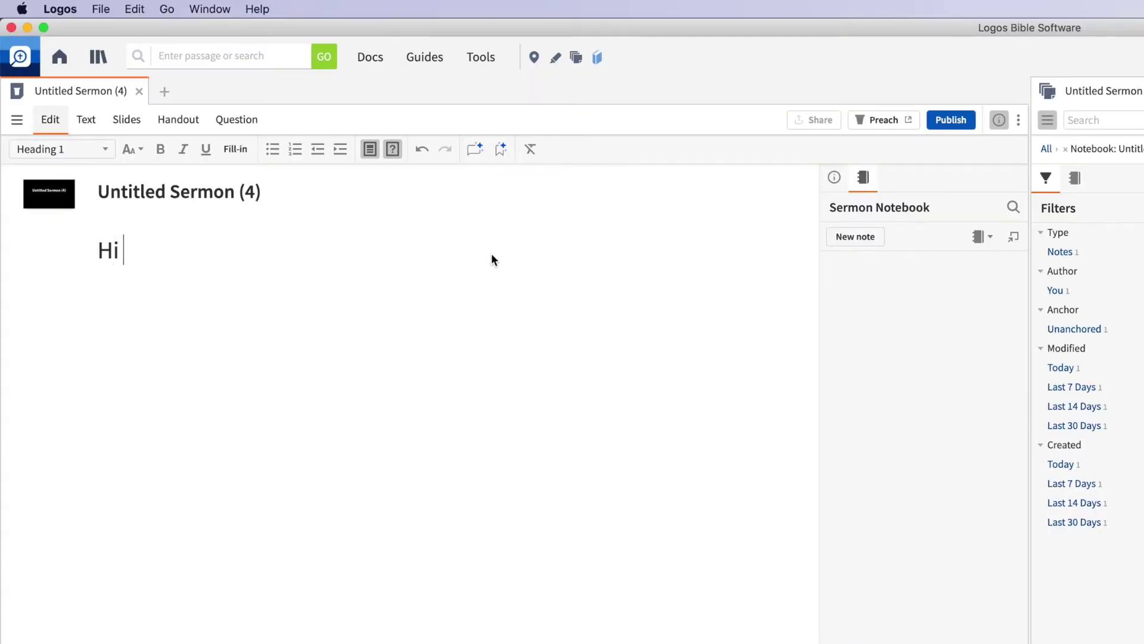
Step: Open the sermon in preaching mode in the browser, view its timer settings and return to Logos
left_click(888, 121)
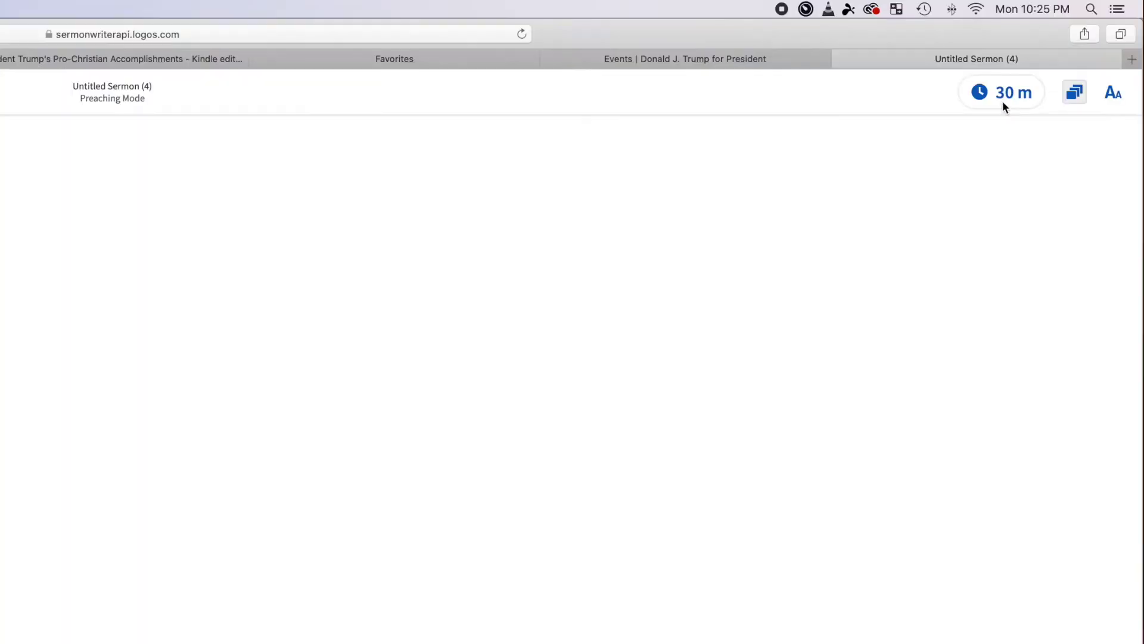
left_click(1065, 58)
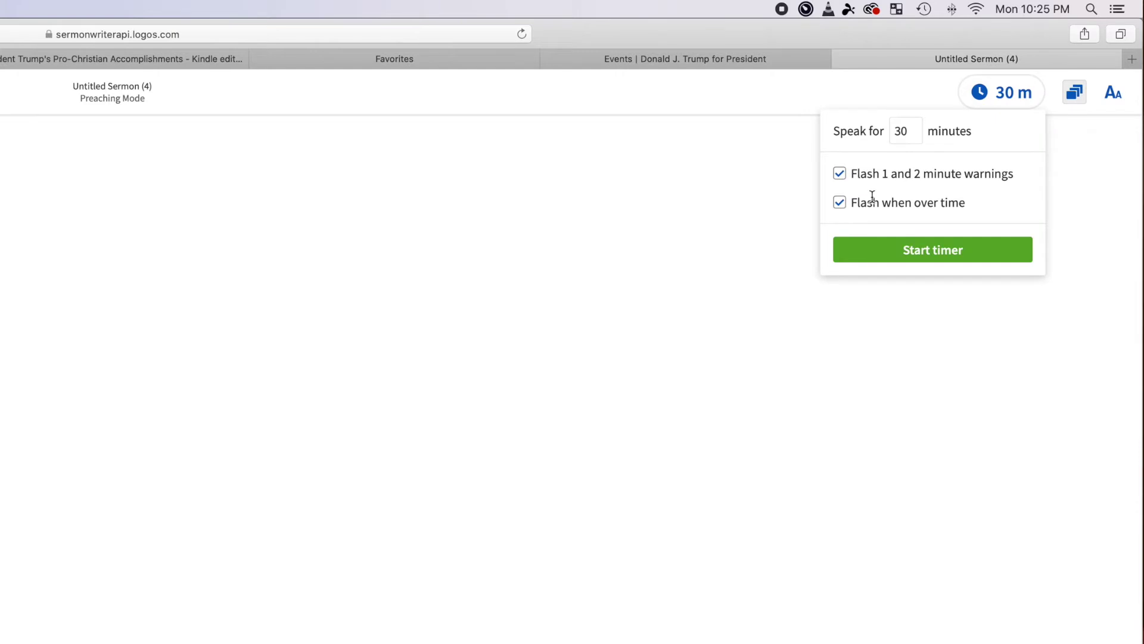
left_click(1081, 149)
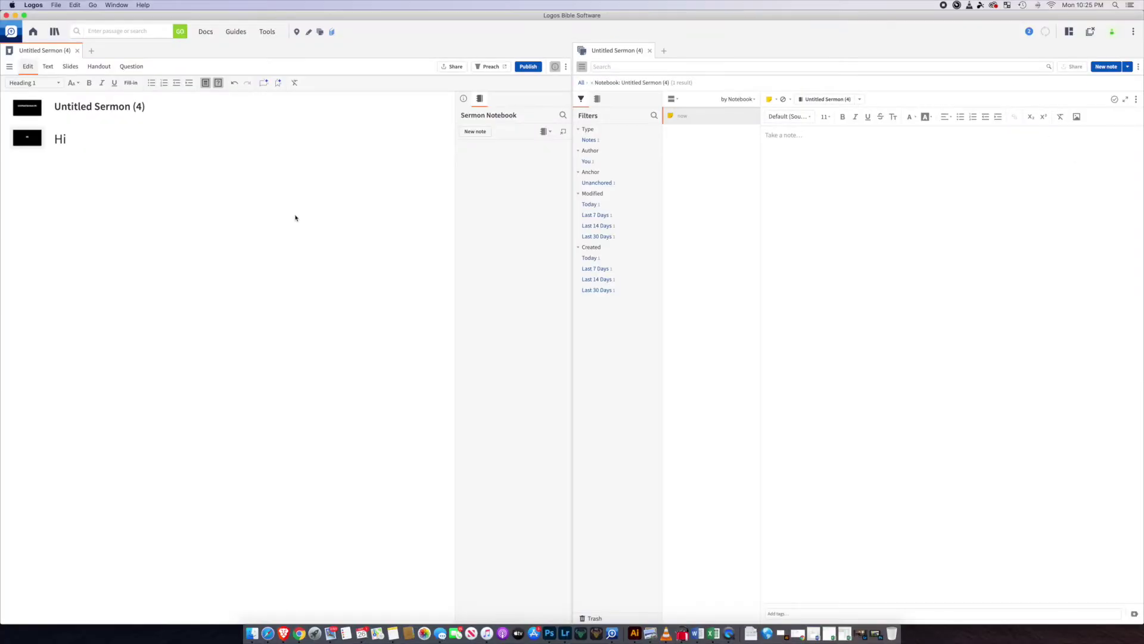
Step: Open the Sermon Manager, review its sermon list and the date options for adding sermons, and close it
left_click(267, 31)
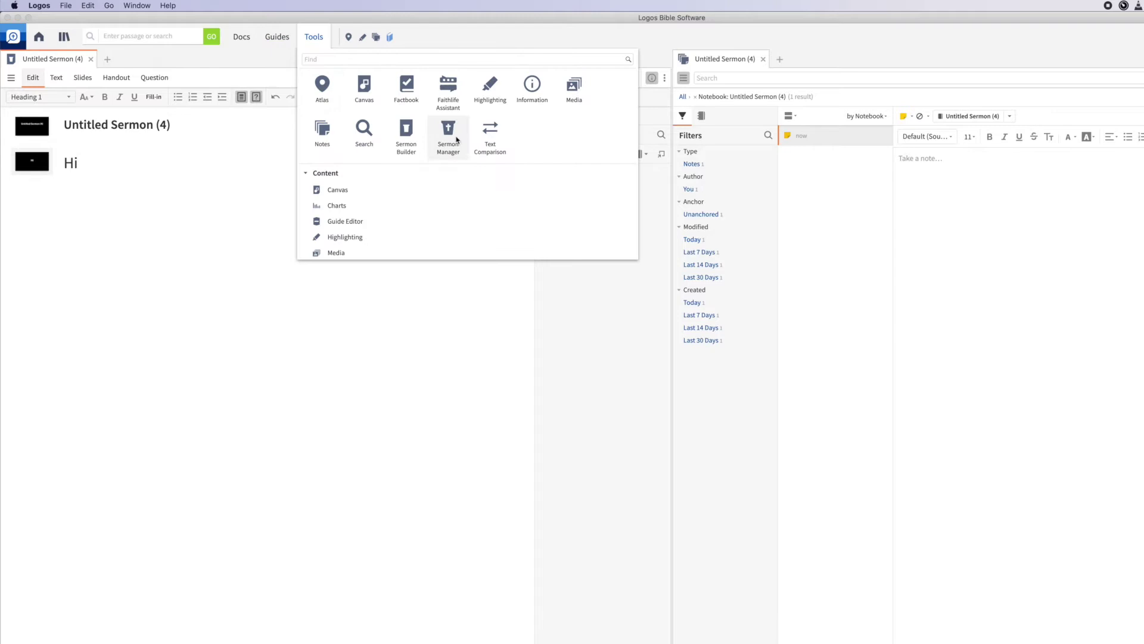
left_click(456, 140)
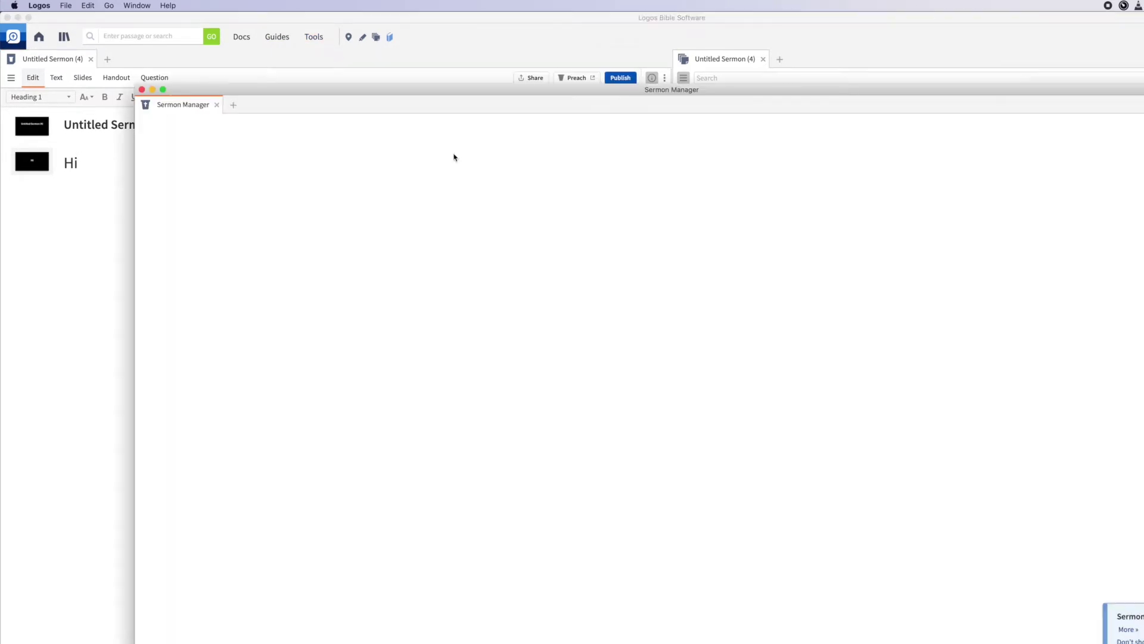
left_click_drag(485, 89, 458, 46)
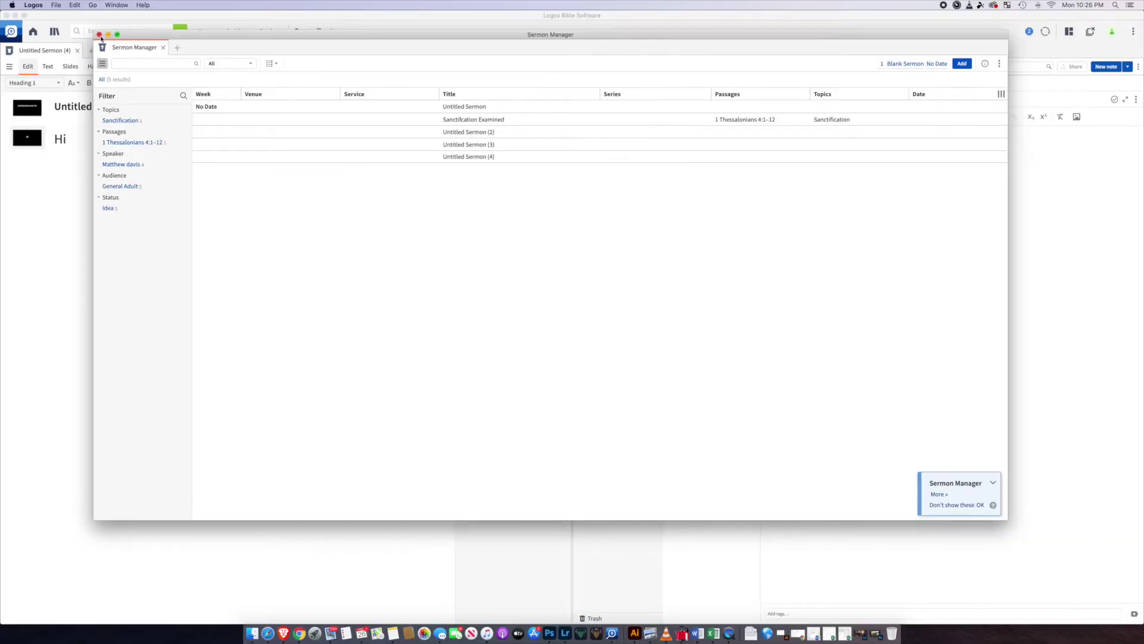
left_click(936, 65)
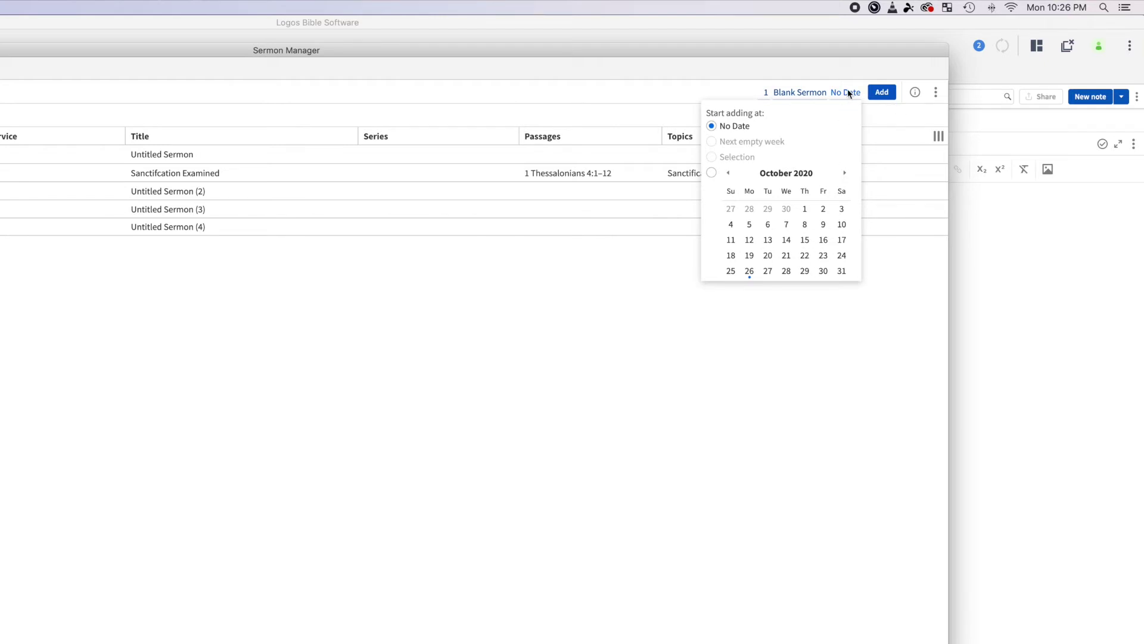
left_click(641, 89)
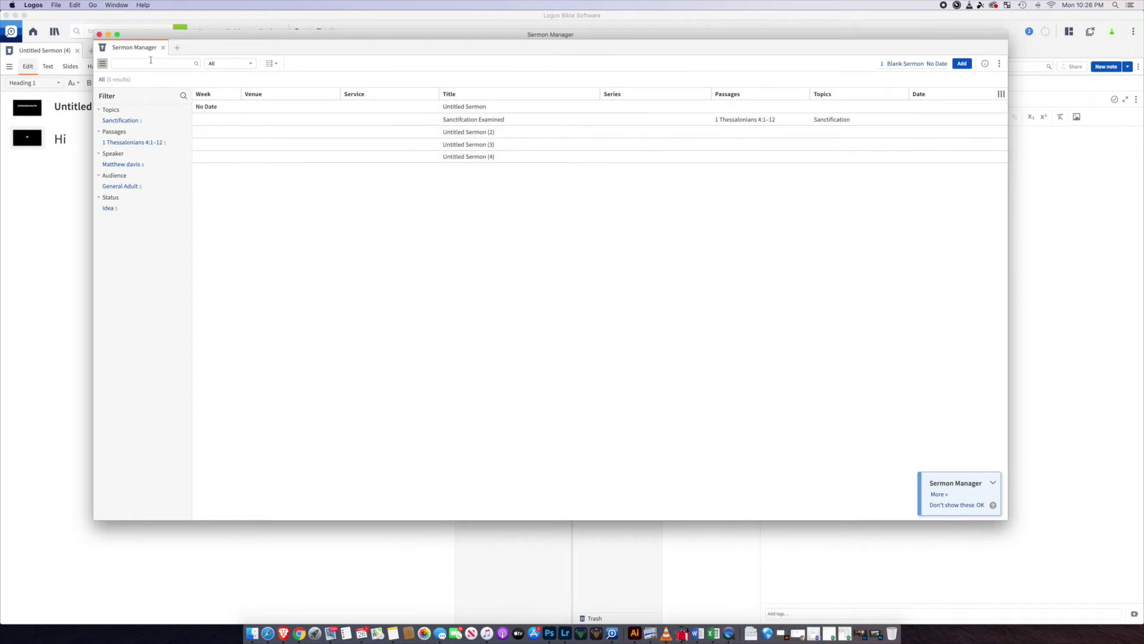
key("super+w")
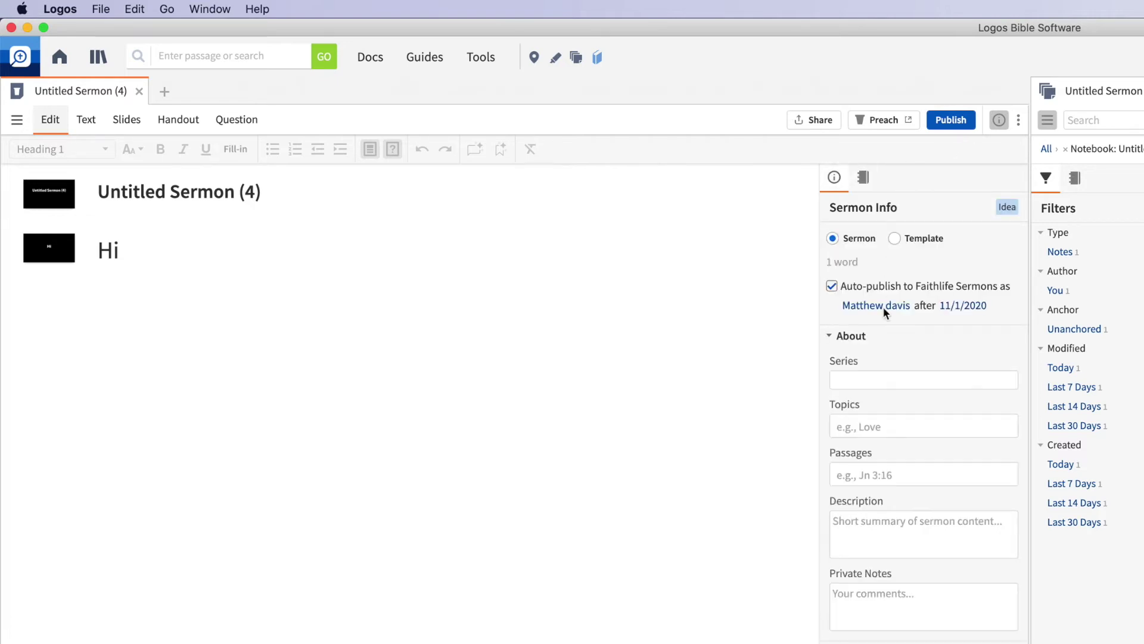
Step: Enter "?????? Hmmm" as the sermon's topic
left_click(891, 423)
type("?????? Hmmm")
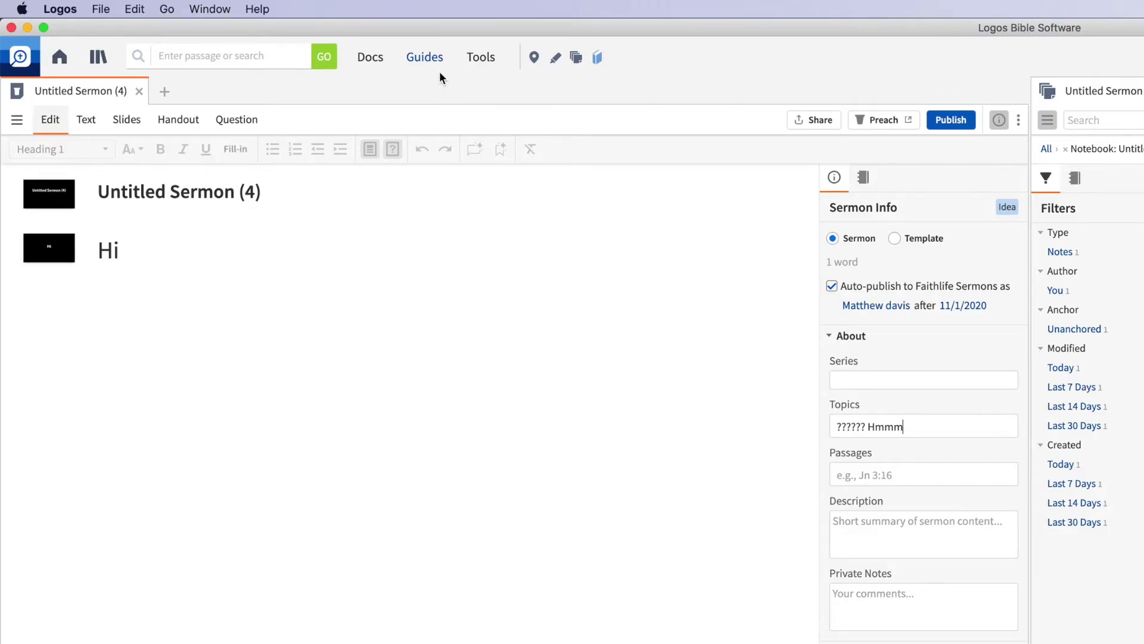
Step: Open the Counseling Guide and look up the topic Guilt
left_click(427, 59)
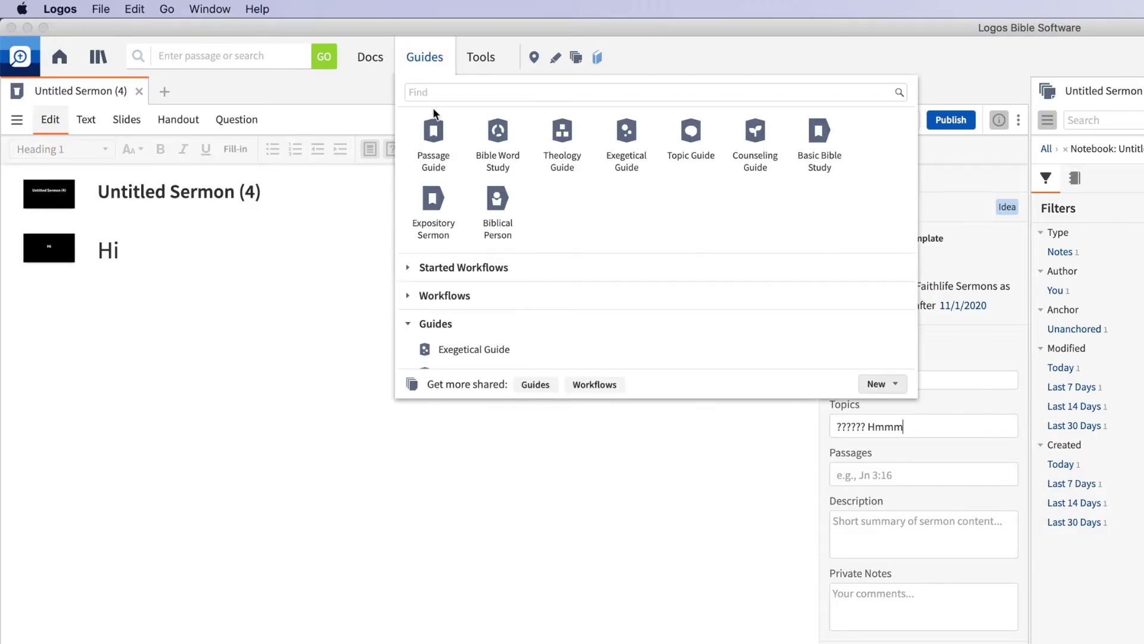
left_click(767, 149)
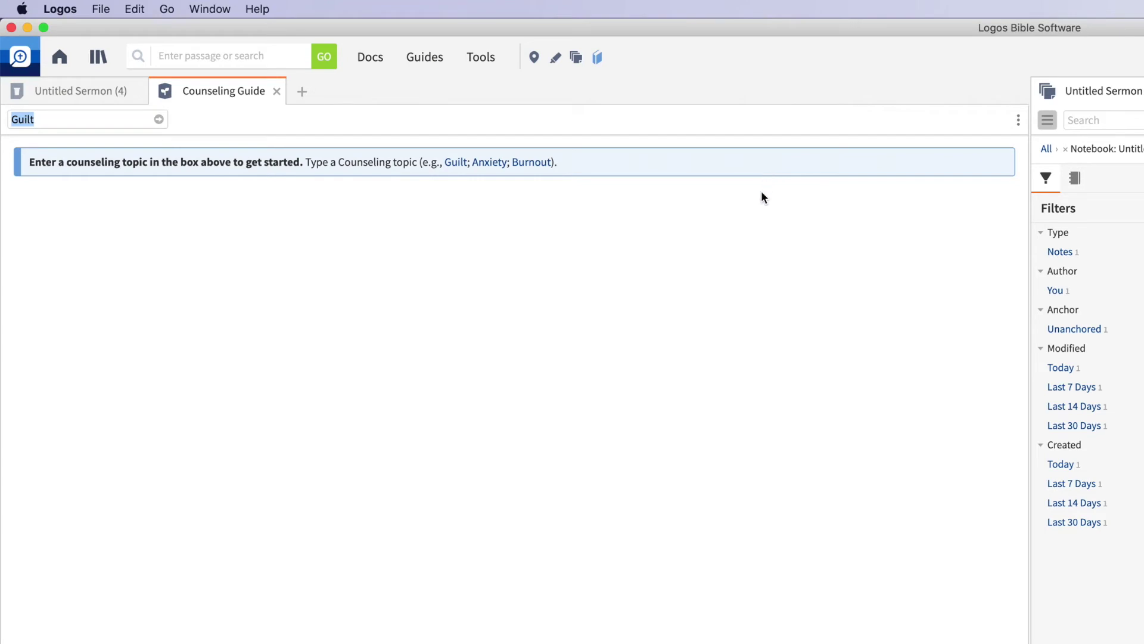
left_click(90, 120)
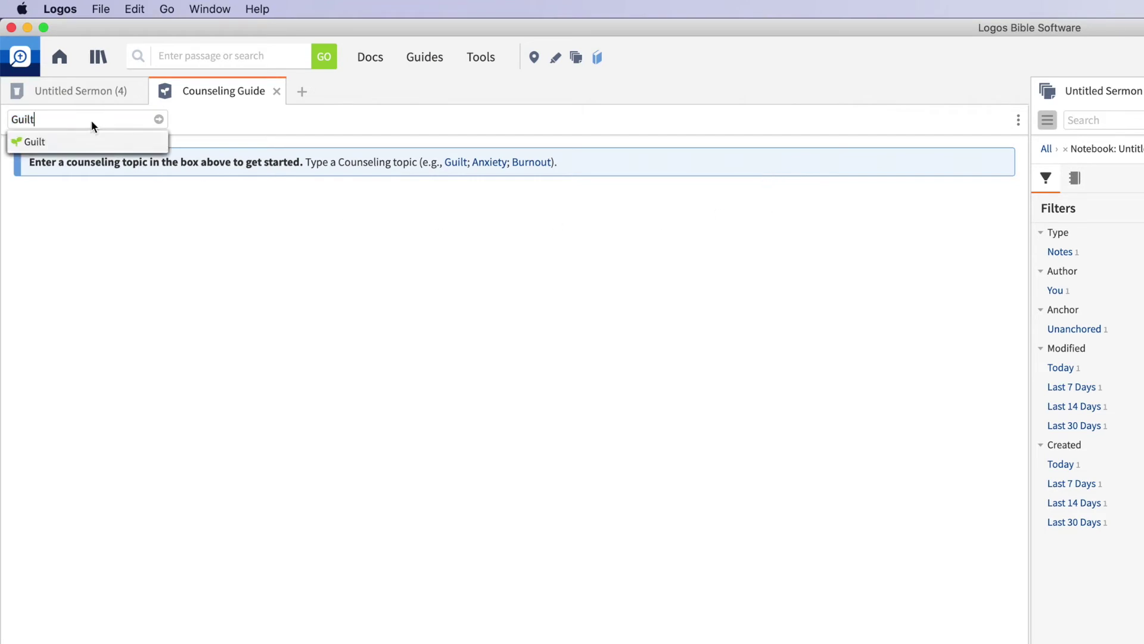
key("Return")
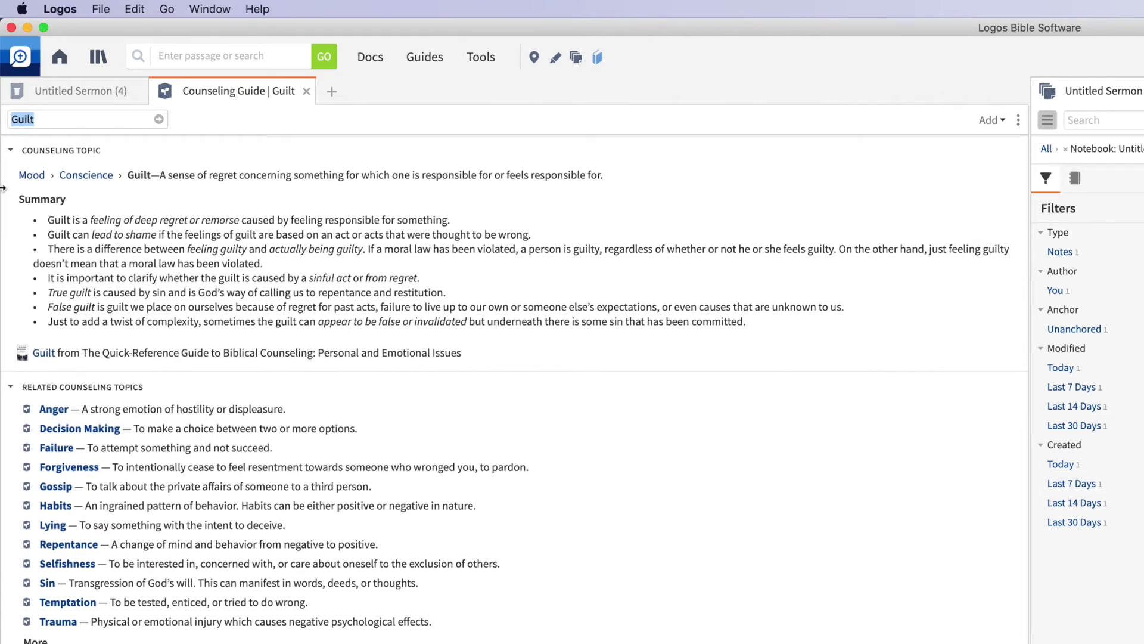
Step: Look up Anger in the Counseling Guide and review its summary and related topics
left_click(33, 120)
left_click_drag(59, 119, 2, 123)
type("Anger")
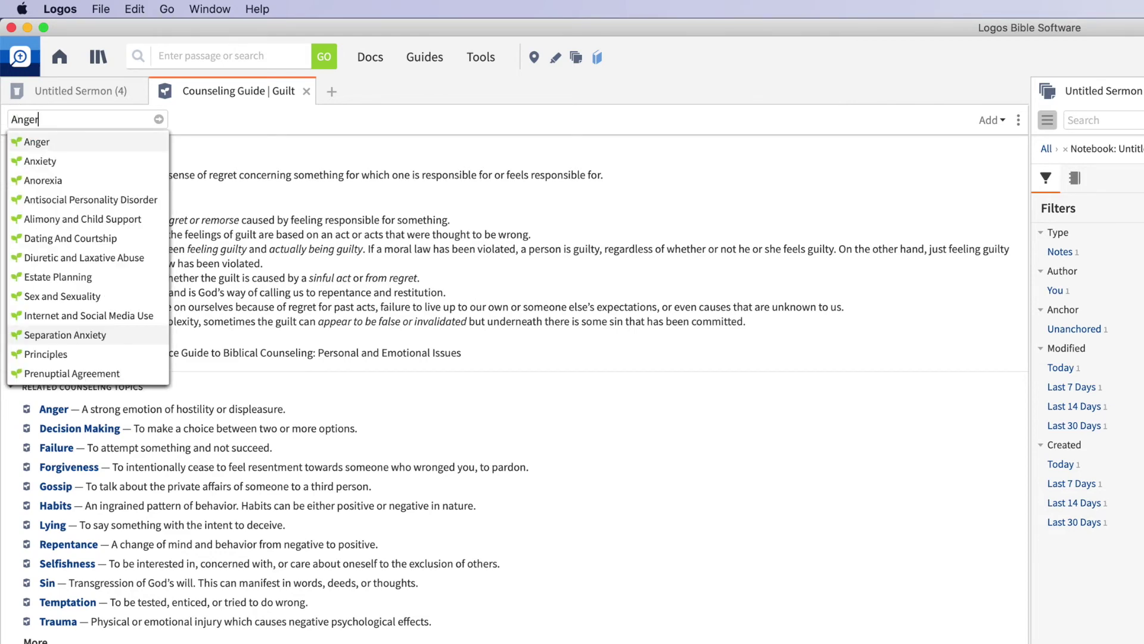
key("Return")
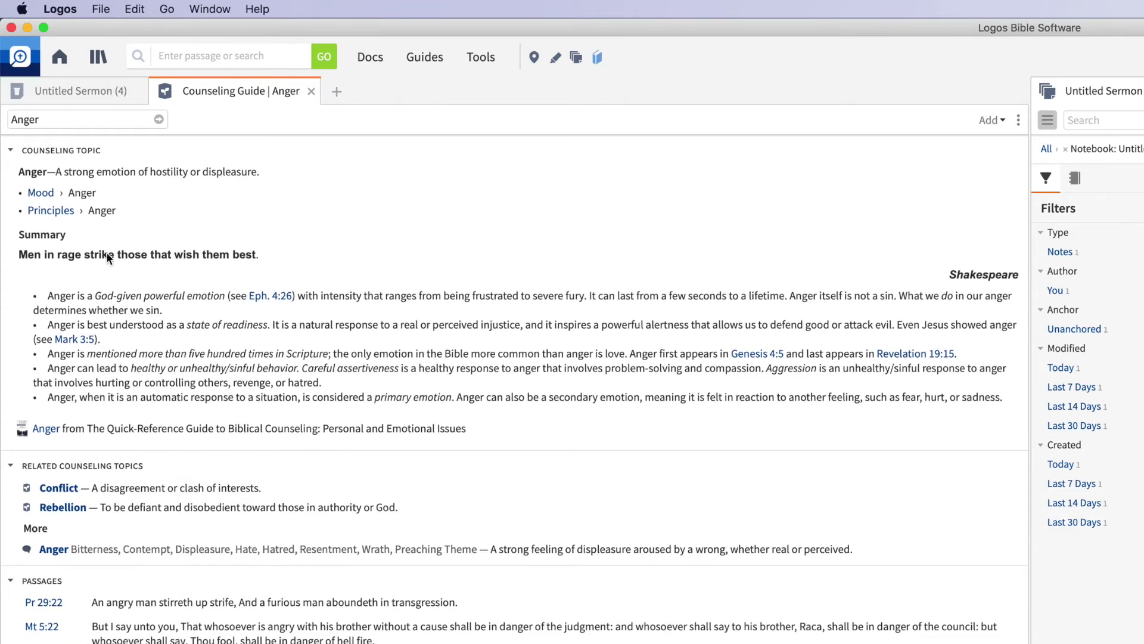
left_click(112, 120)
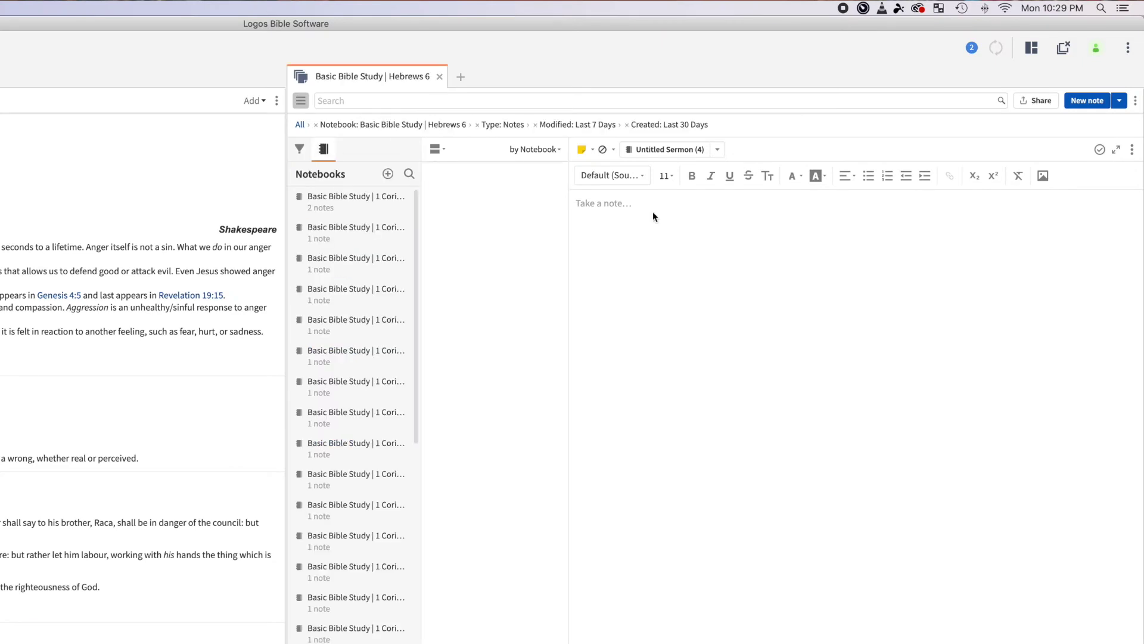
Step: Write "Picture" in the empty note, then upload the Bethlehem's Big Night flyer image and insert it below the text
left_click(653, 212)
type("Picture")
key("Return")
left_click(1043, 176)
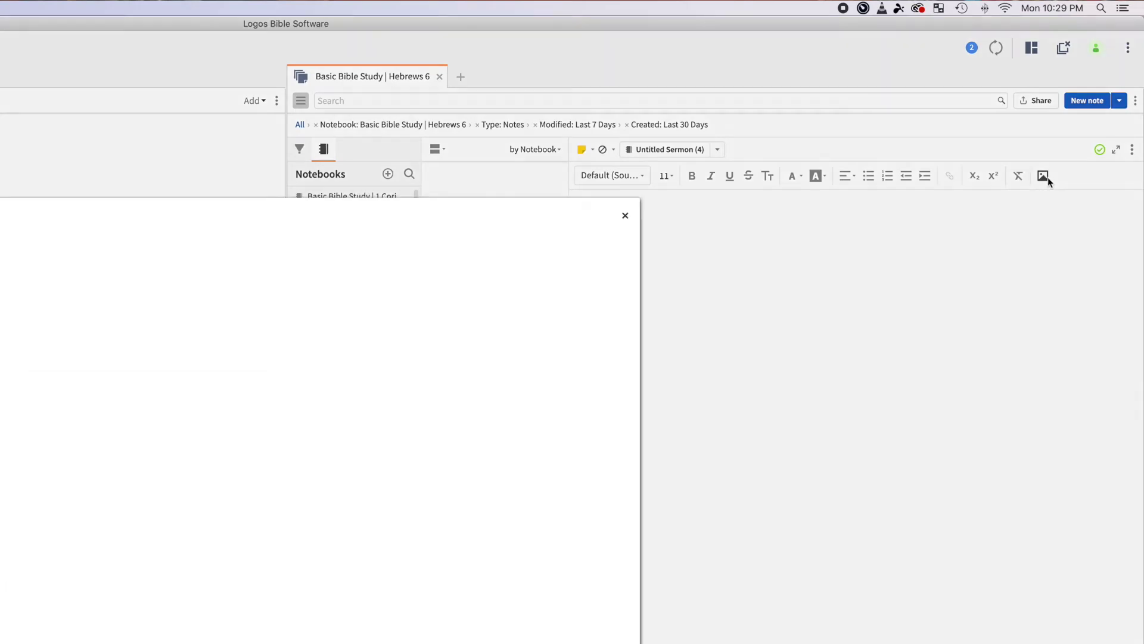
left_click(444, 115)
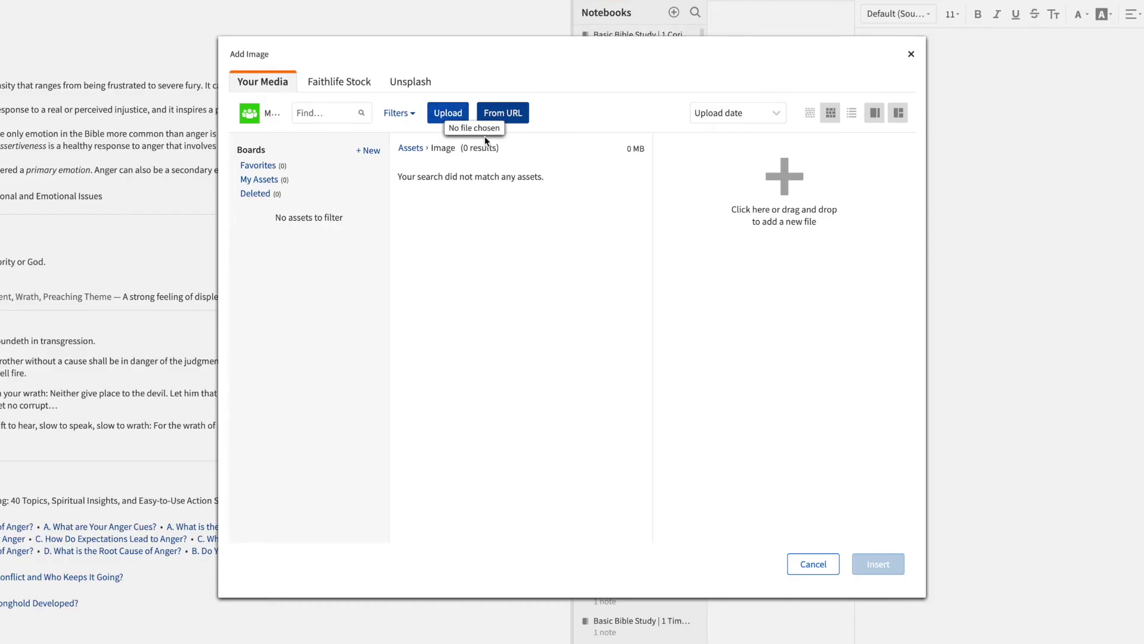
scroll(477, 178, "down", 3)
left_click(473, 218)
left_click(806, 321)
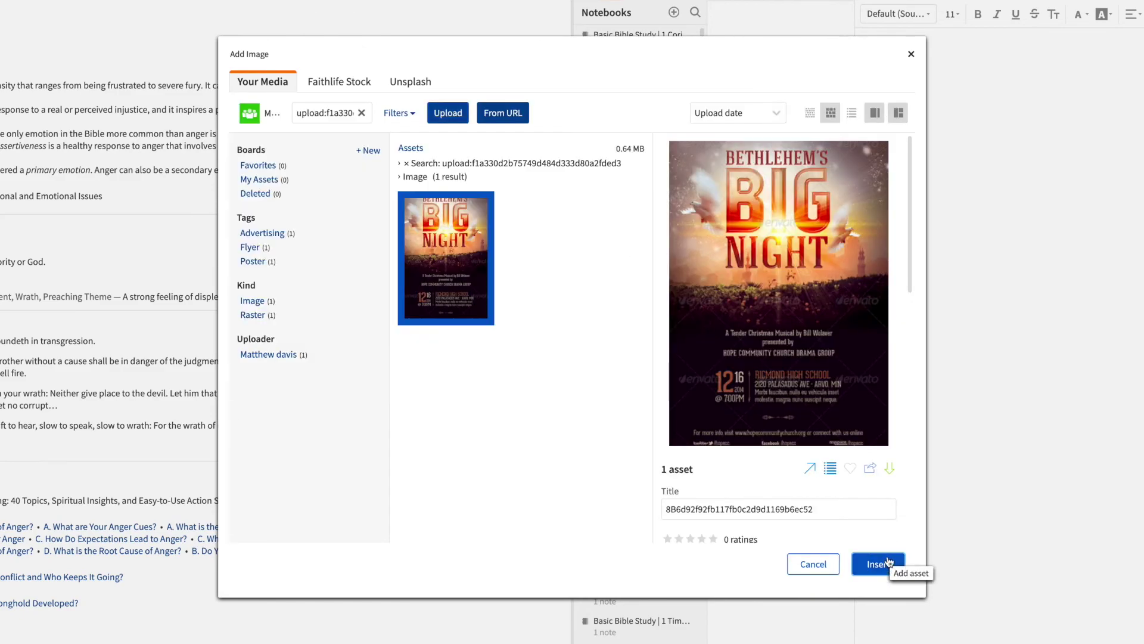
left_click(888, 564)
Step: Open the Charts tool and chart a new Bible search for "salvation" in the King James Version
left_click(265, 32)
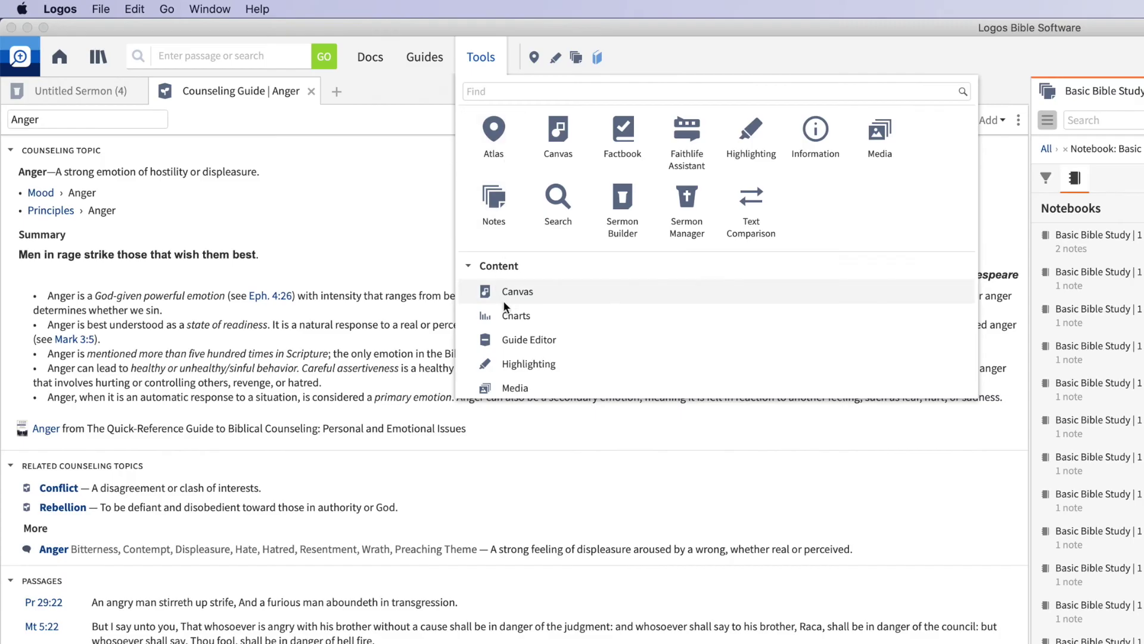
left_click(508, 316)
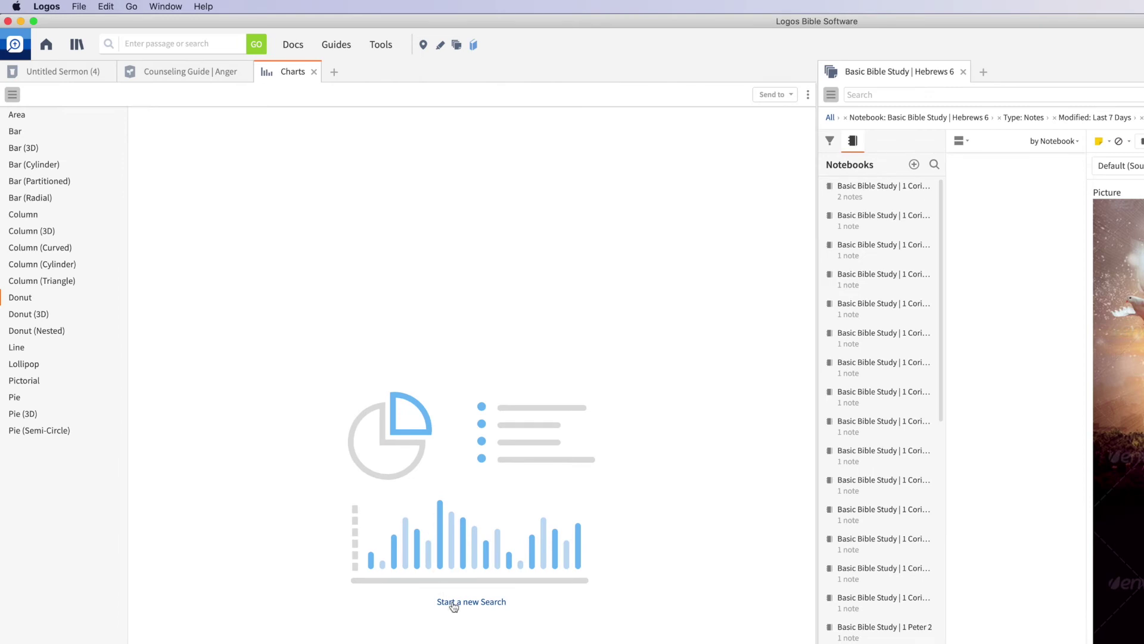
left_click(474, 600)
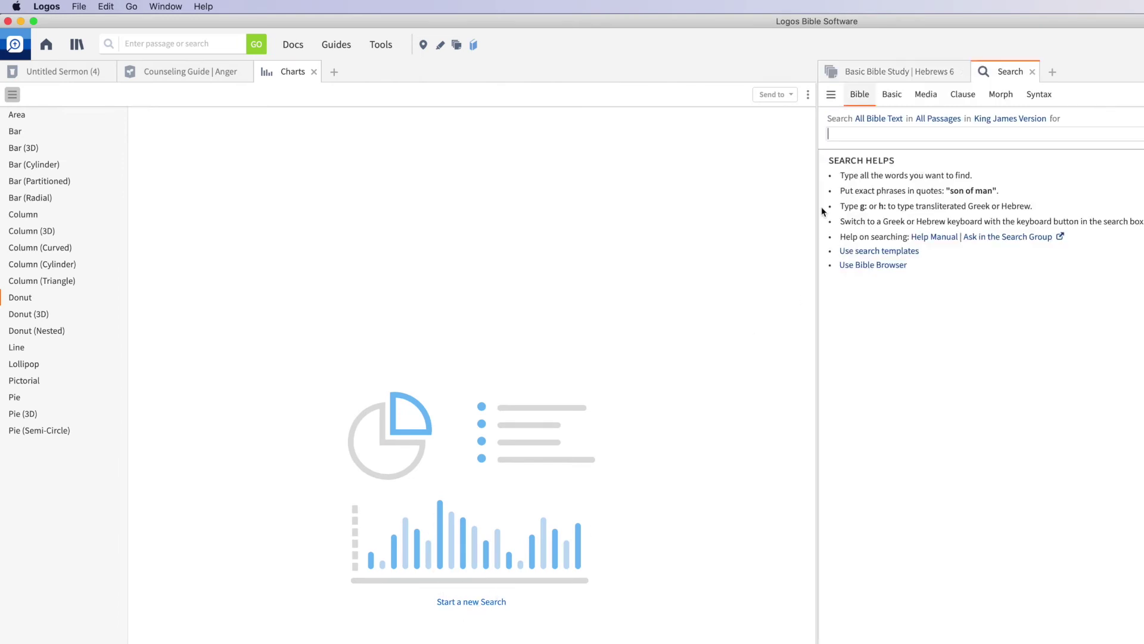
type("salvation")
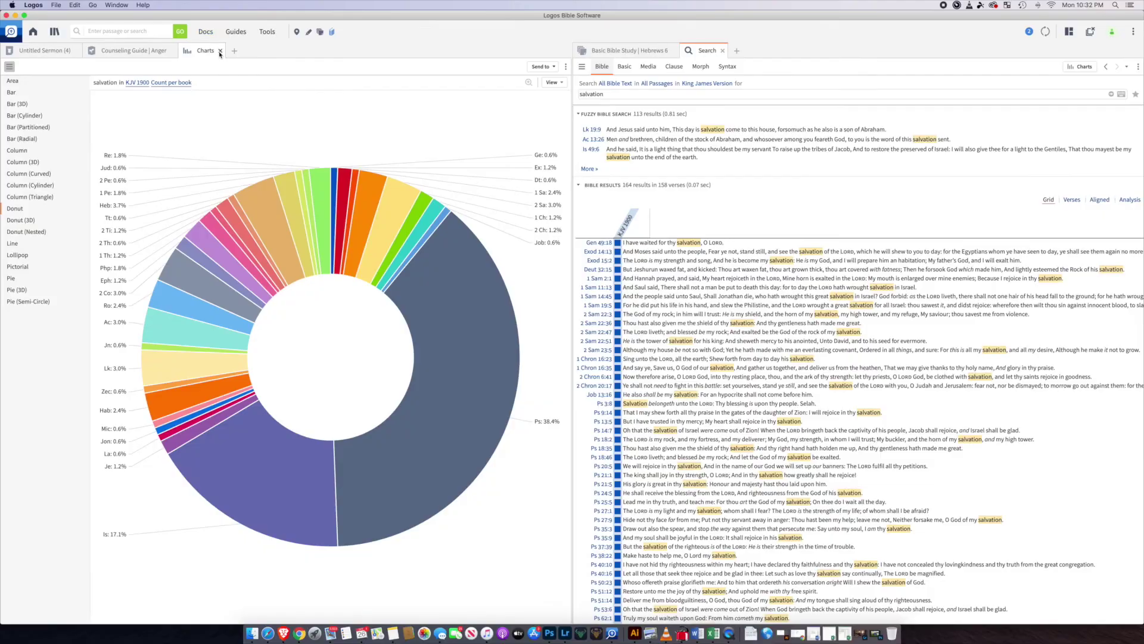
Step: Create a new reading plan document and open the list of predefined reading plans
left_click(215, 33)
left_click(447, 52)
left_click(464, 122)
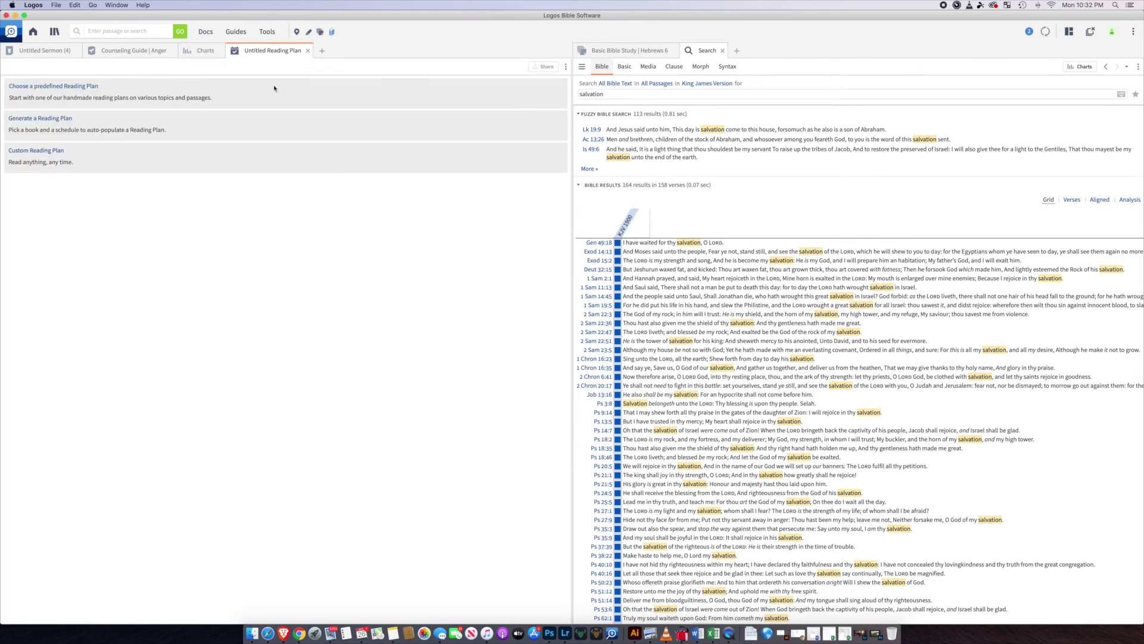
left_click(52, 87)
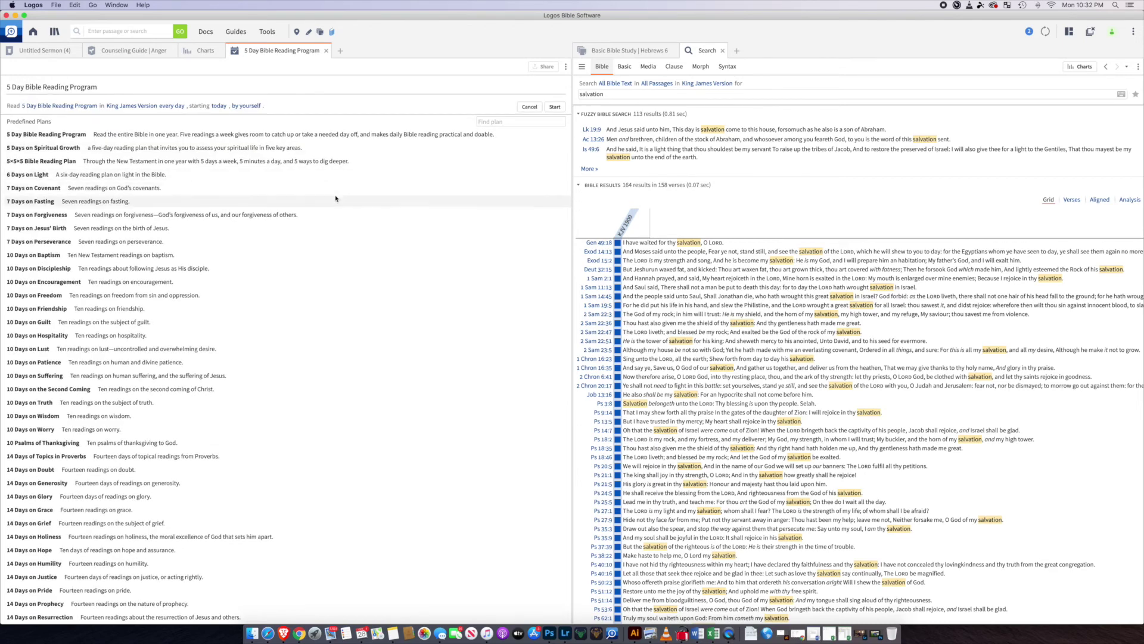